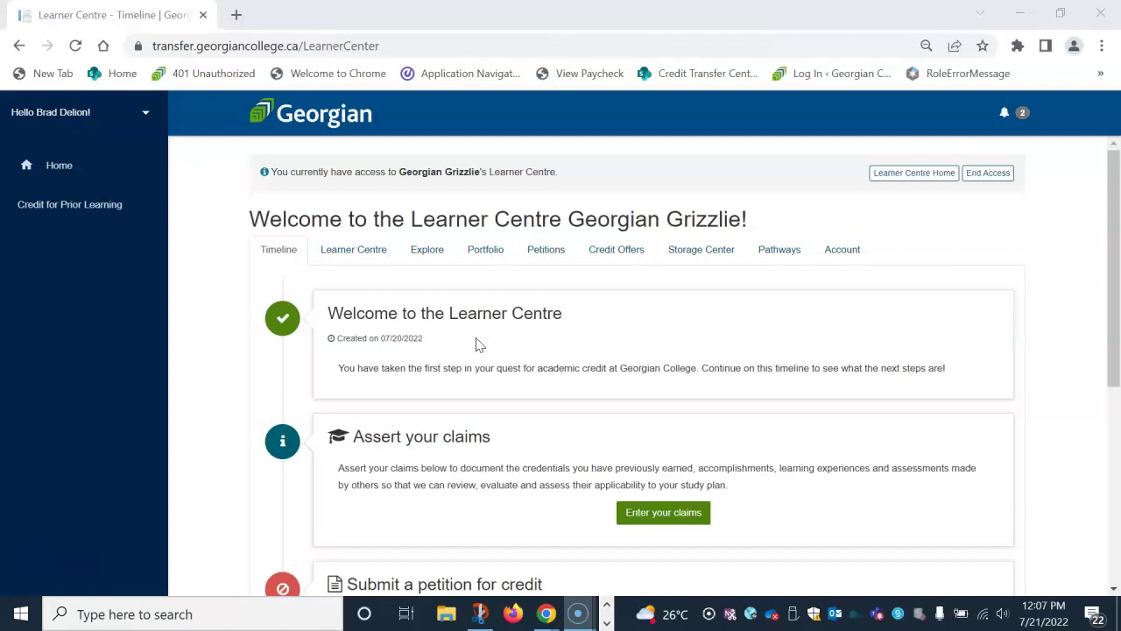
# Go from the Timeline's 'Enter your claims' button to the empty learning Portfolio.
pyautogui.scroll(-1, 493, 340)
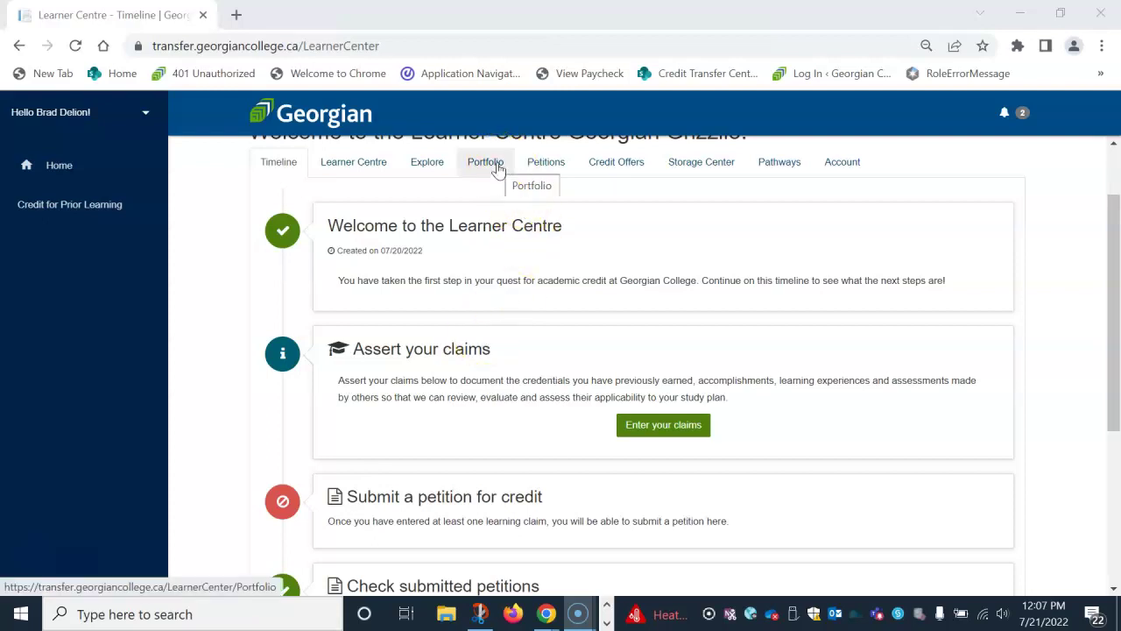
pyautogui.click(657, 428)
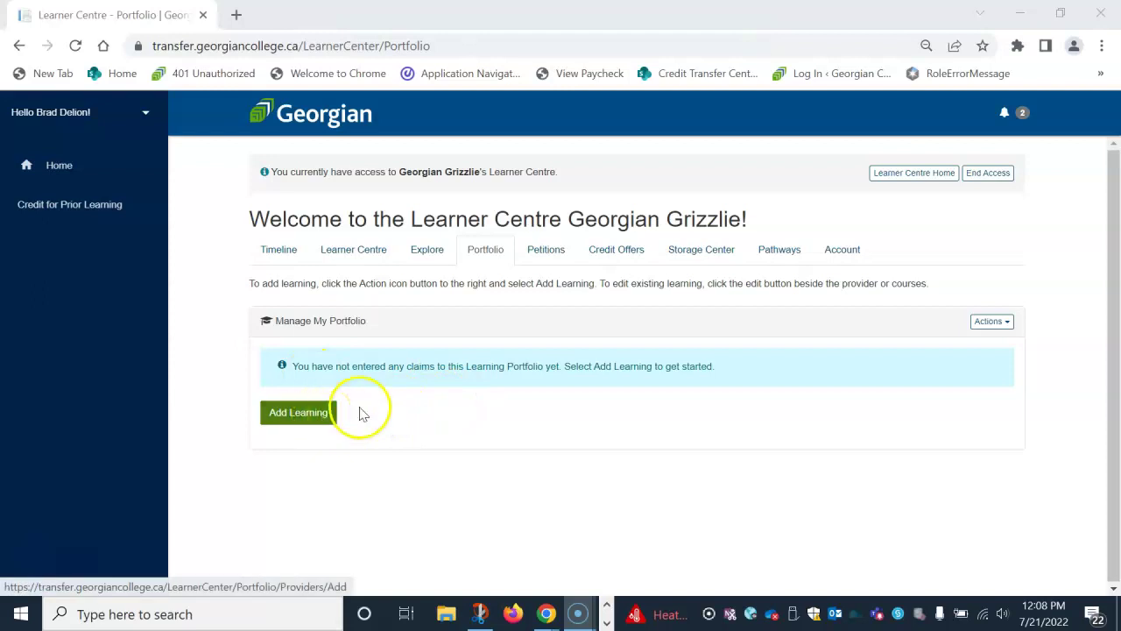
# Choose Add Learning from the Portfolio Actions menu to reach the Add a Provider page.
pyautogui.click(1010, 324)
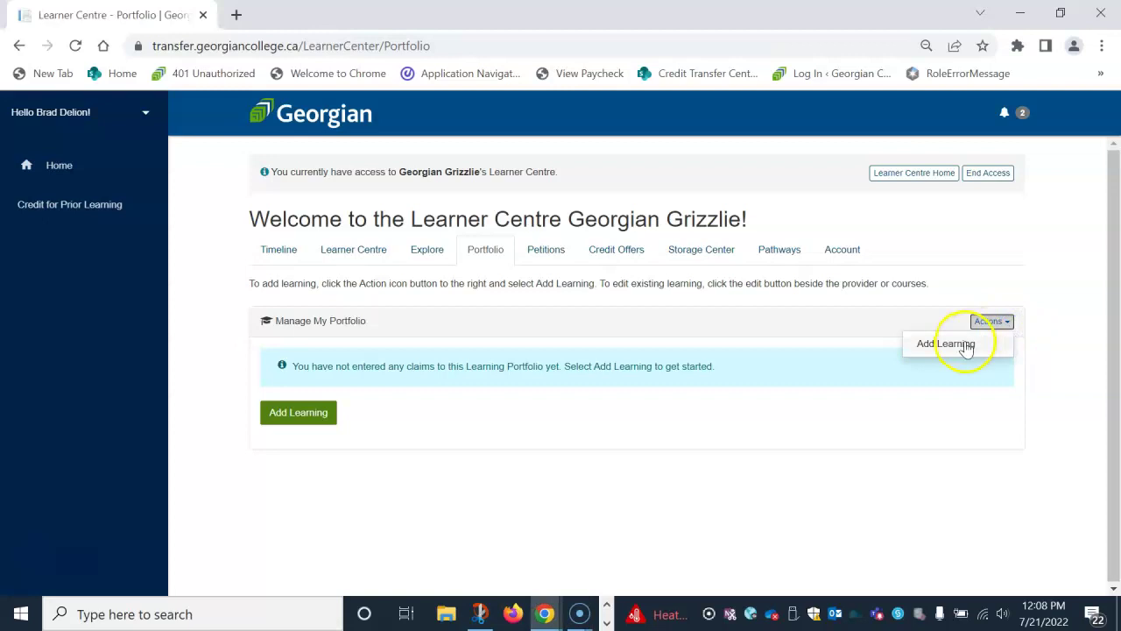
pyautogui.click(961, 345)
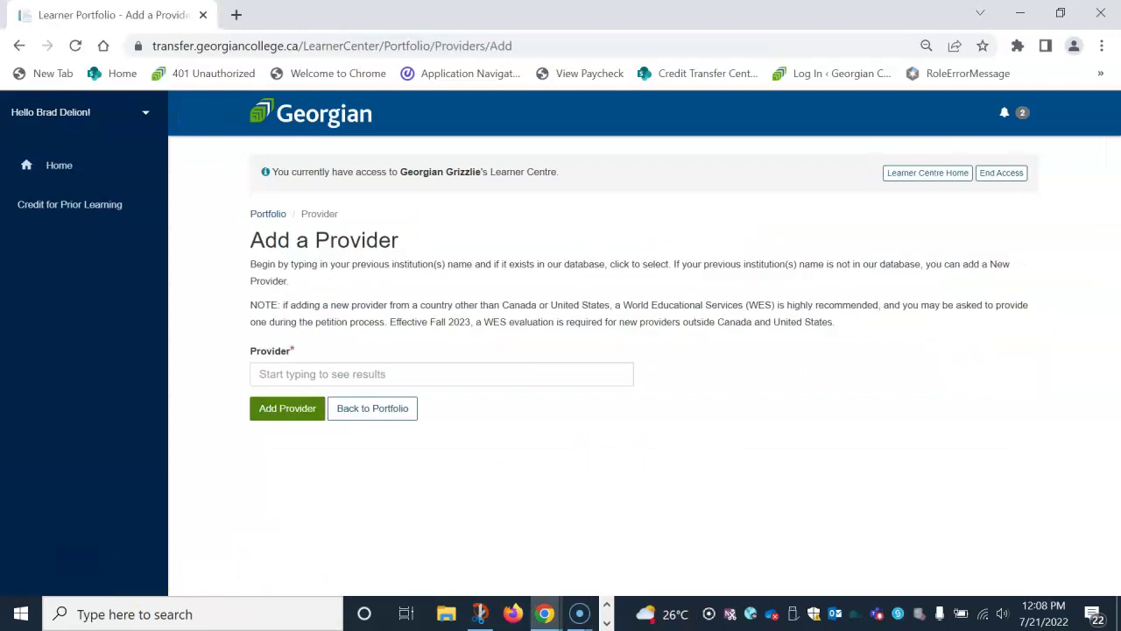
# Search the Provider field for 'sherid' and select Sheridan College, Canada.
pyautogui.click(101, 472)
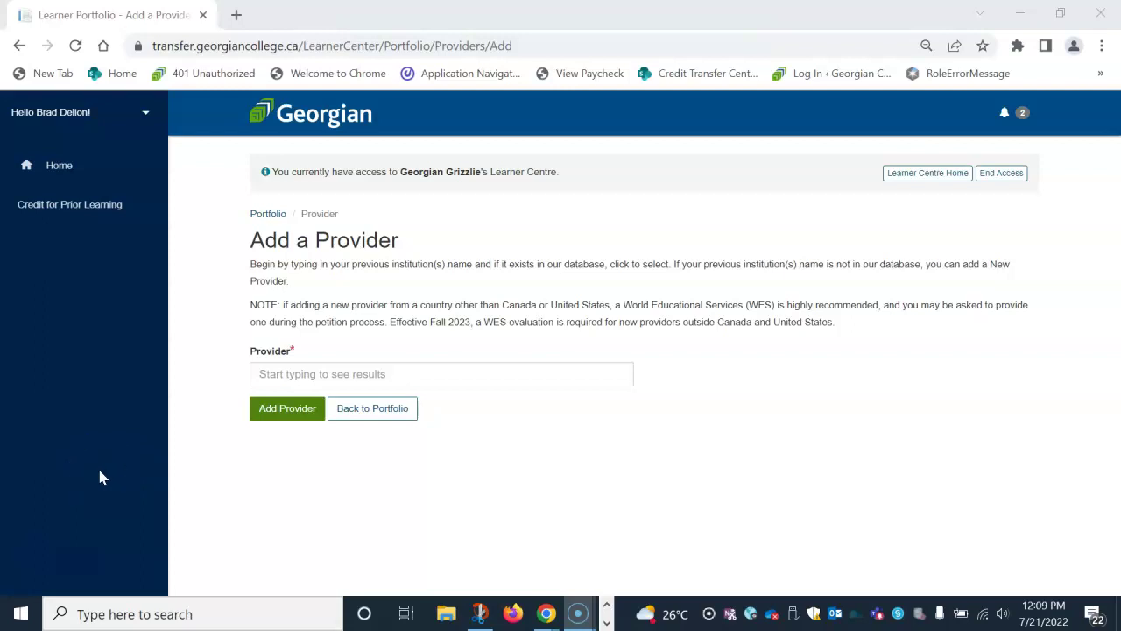
pyautogui.click(288, 375)
pyautogui.click(287, 371)
pyautogui.click(285, 407)
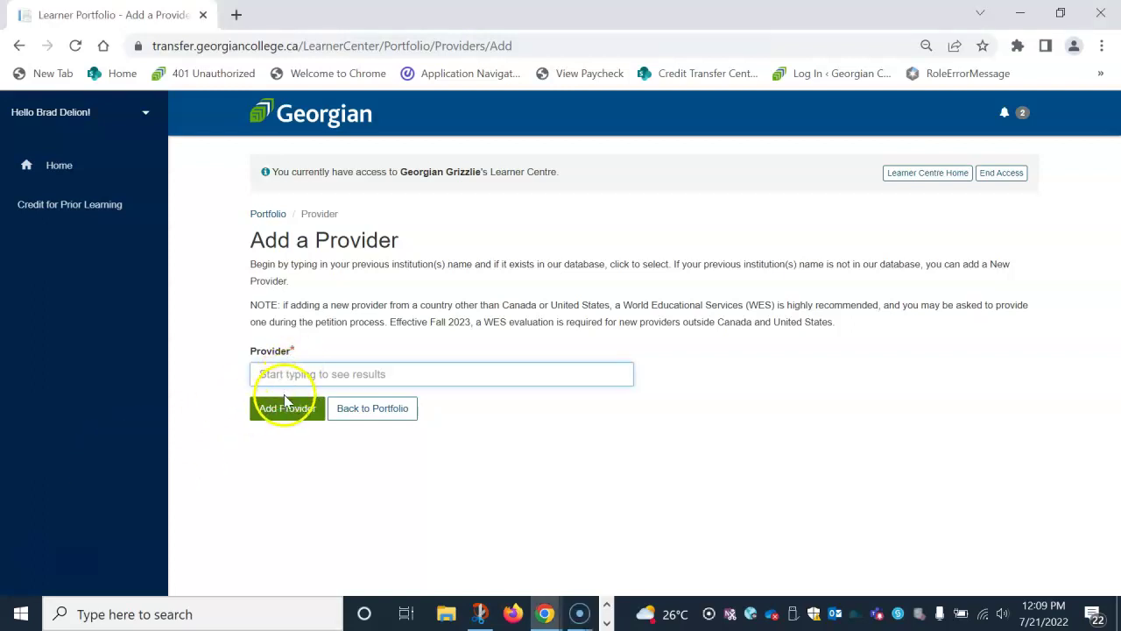
pyautogui.tripleClick(283, 398)
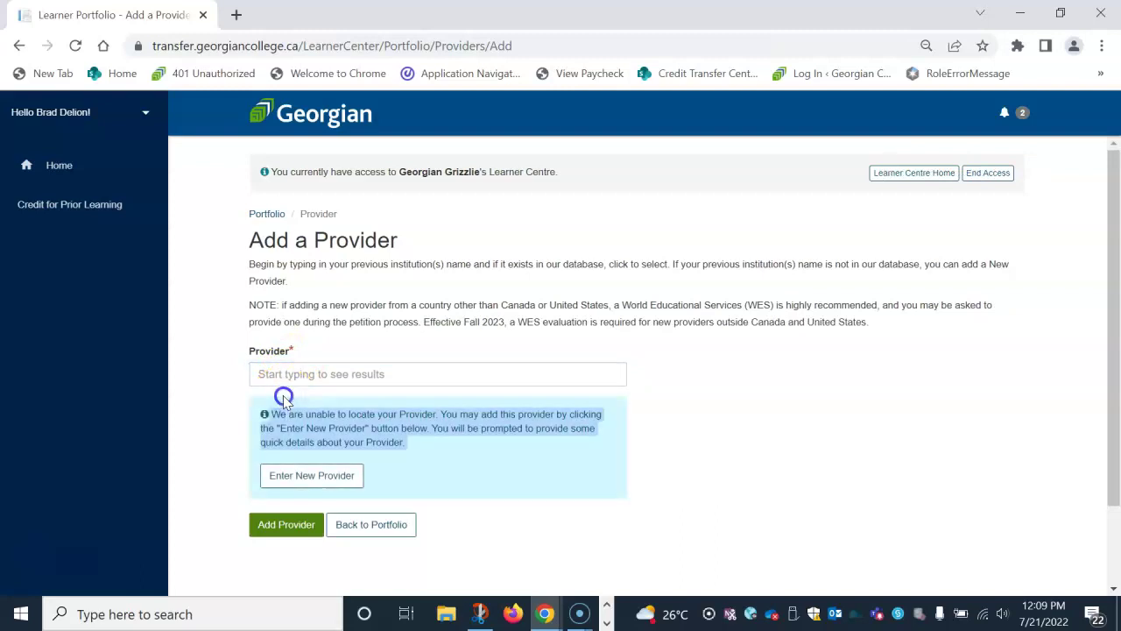
pyautogui.click(301, 375)
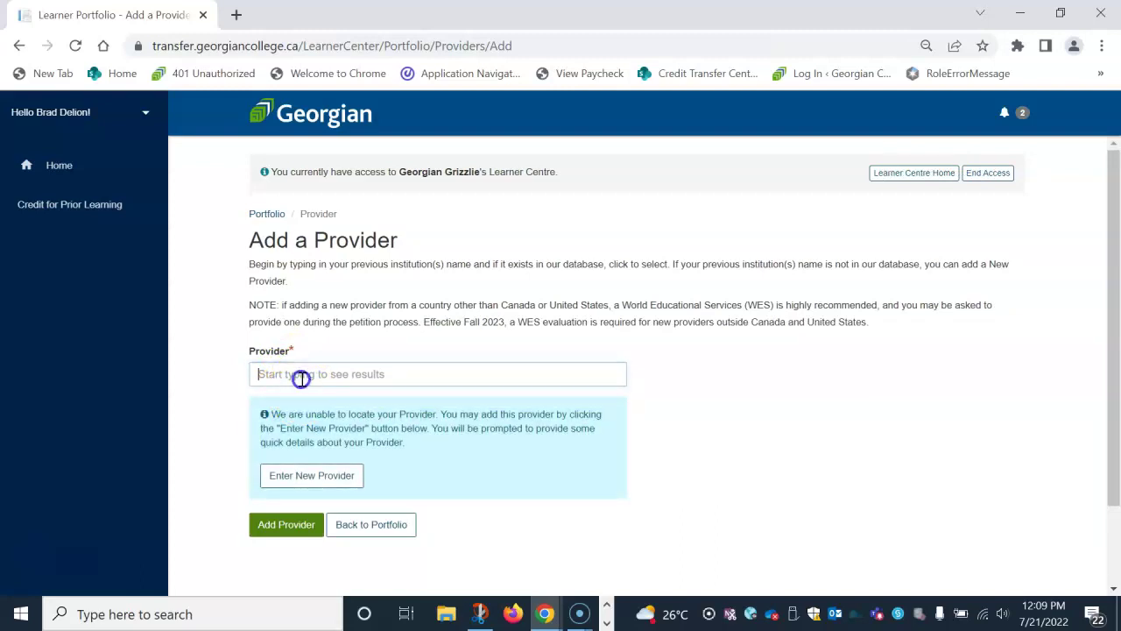
pyautogui.write('sherid')
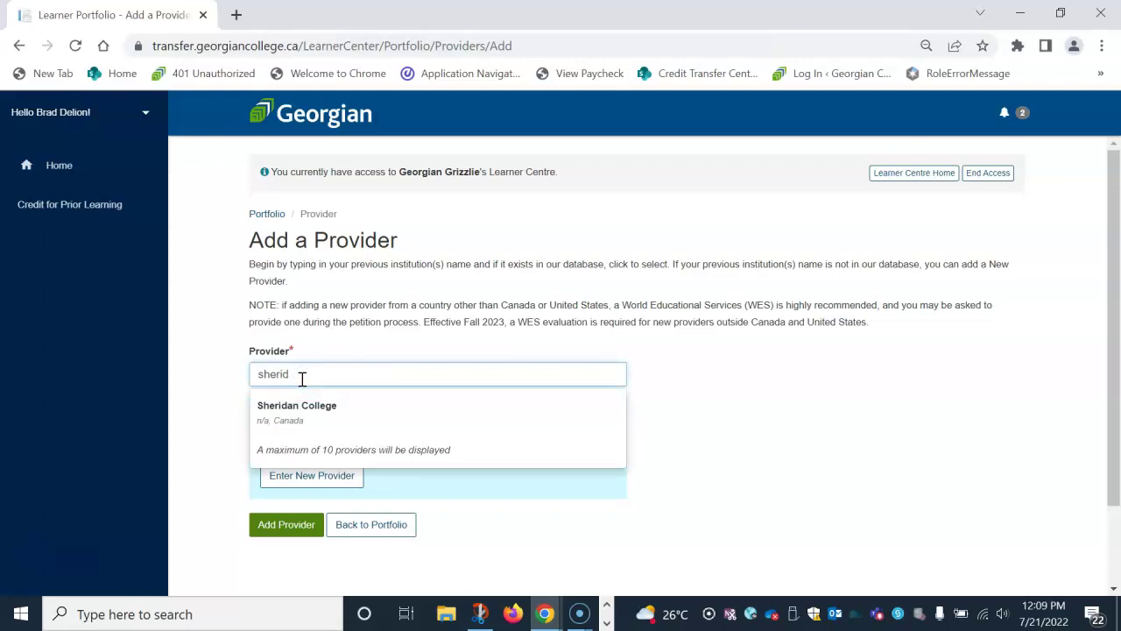
pyautogui.click(298, 402)
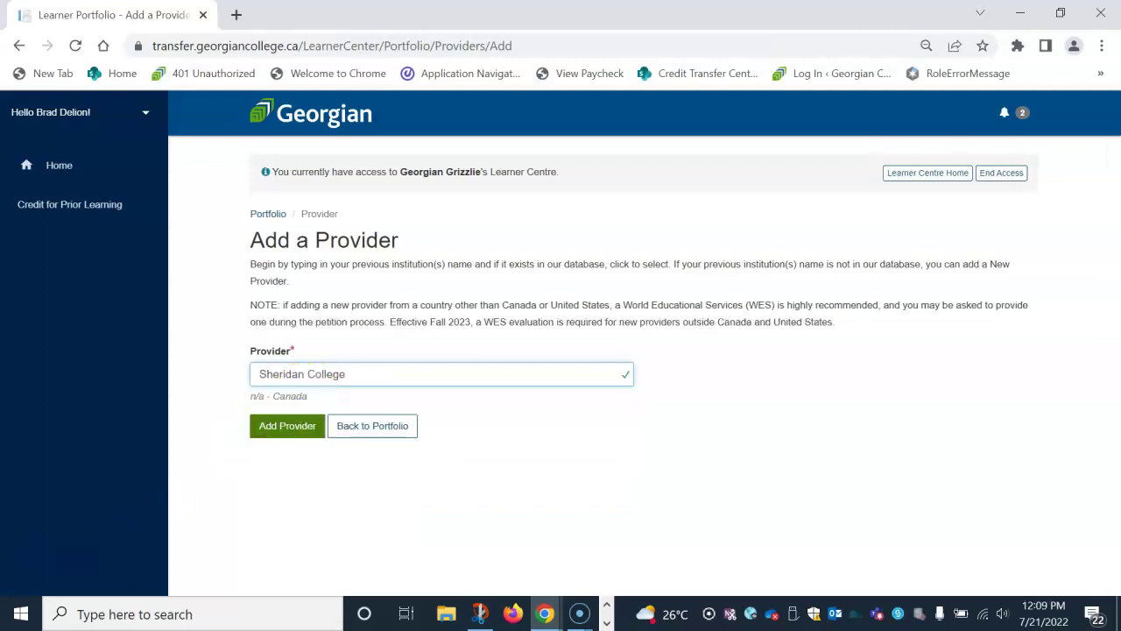
pyautogui.click(365, 490)
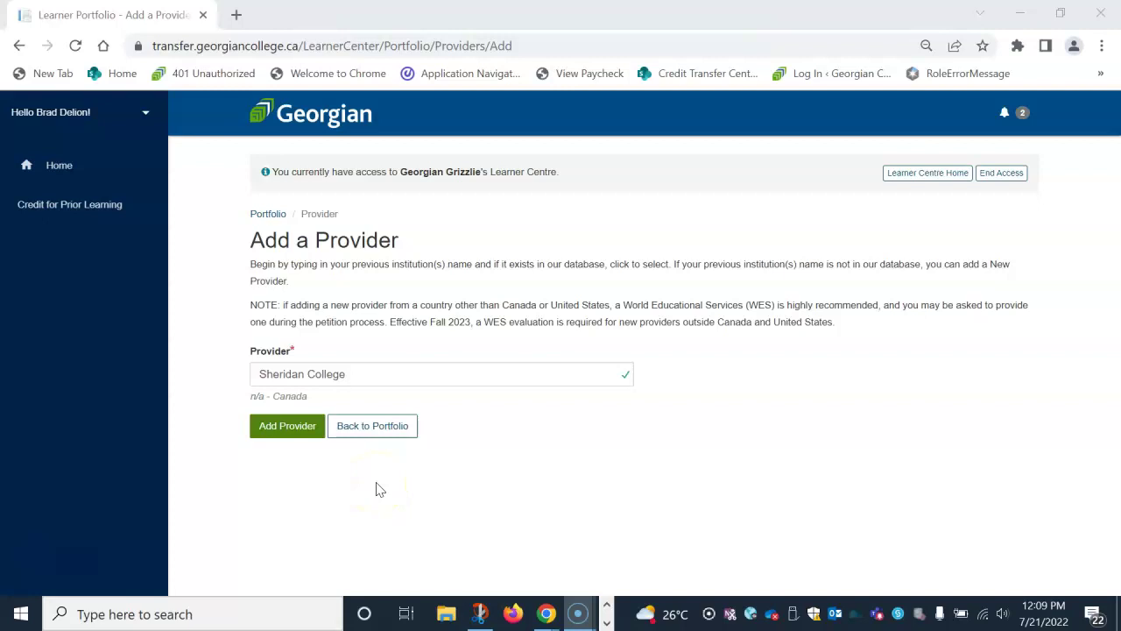
# Add Sheridan College, then enter 'The new university' as an unlisted new provider.
pyautogui.click(289, 427)
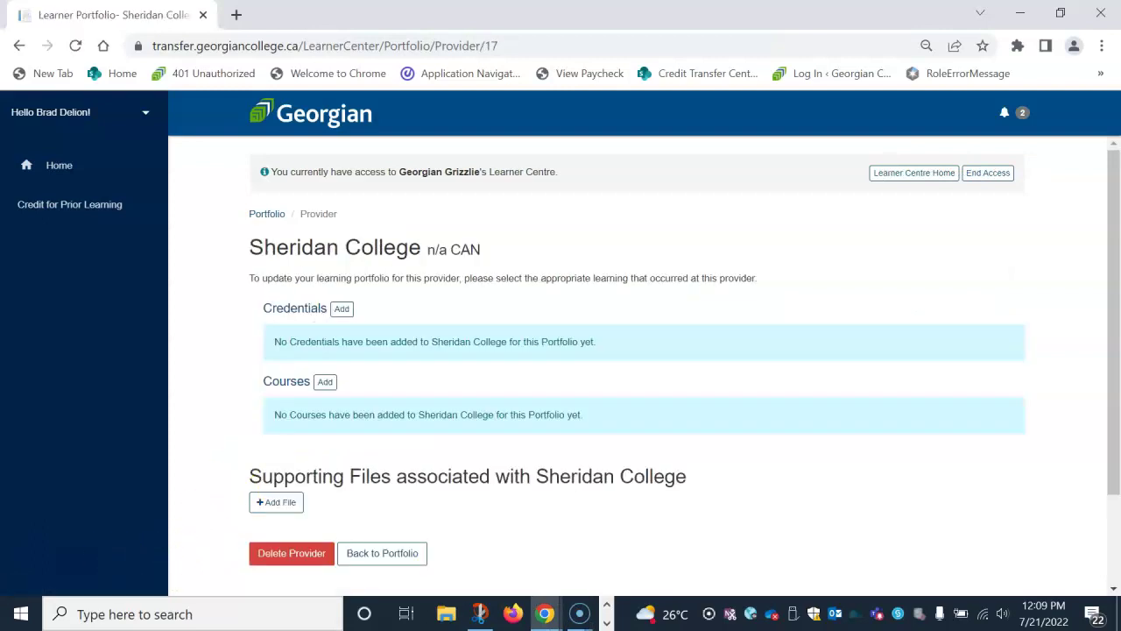
pyautogui.click(341, 376)
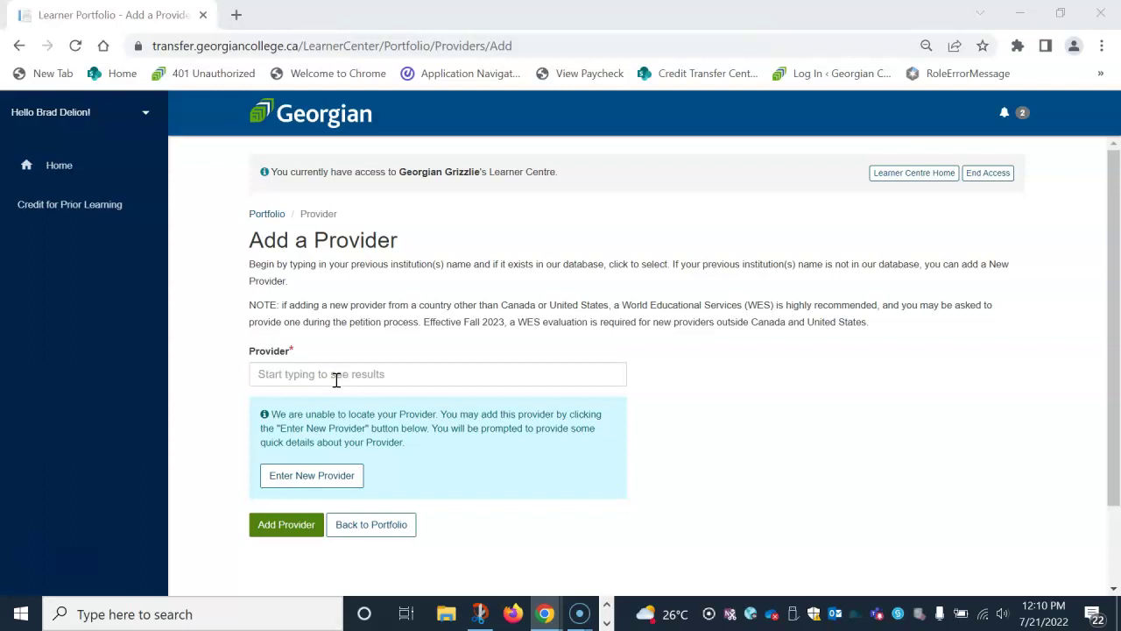
pyautogui.click(336, 379)
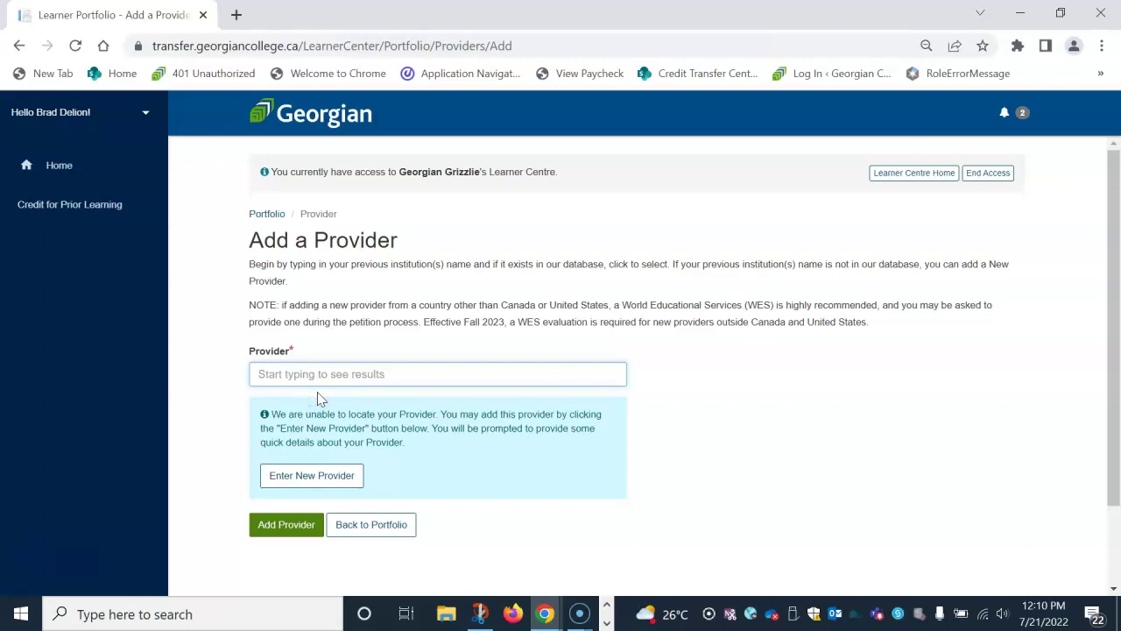
pyautogui.write('The new university')
pyautogui.click(298, 485)
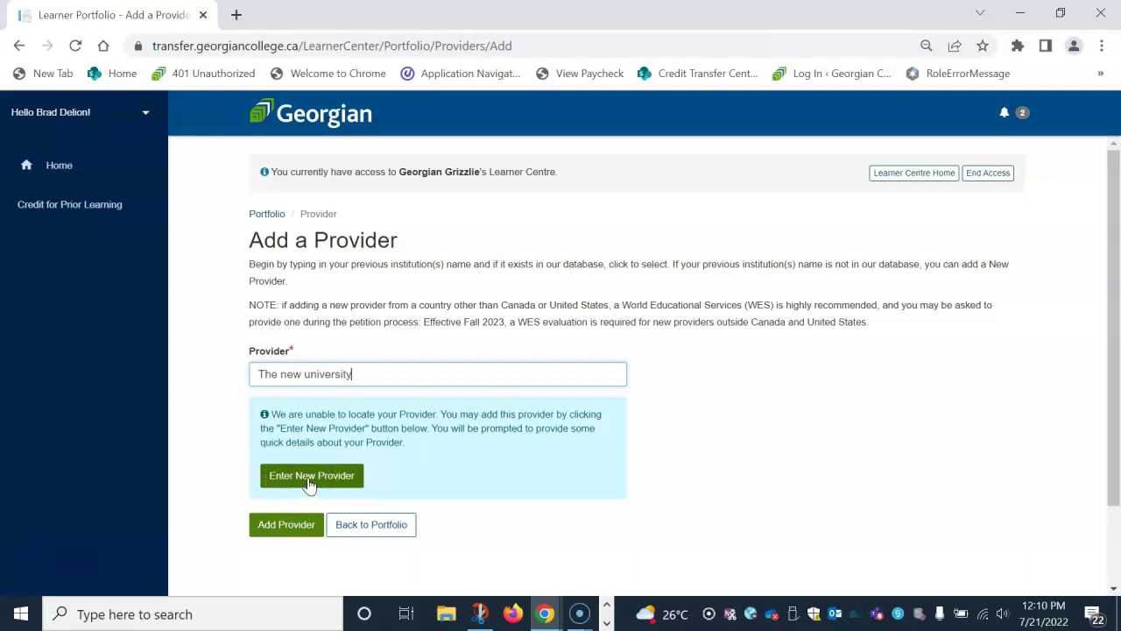
# Review the new-provider details form and similar providers, then return to the Sheridan College page.
pyautogui.click(309, 478)
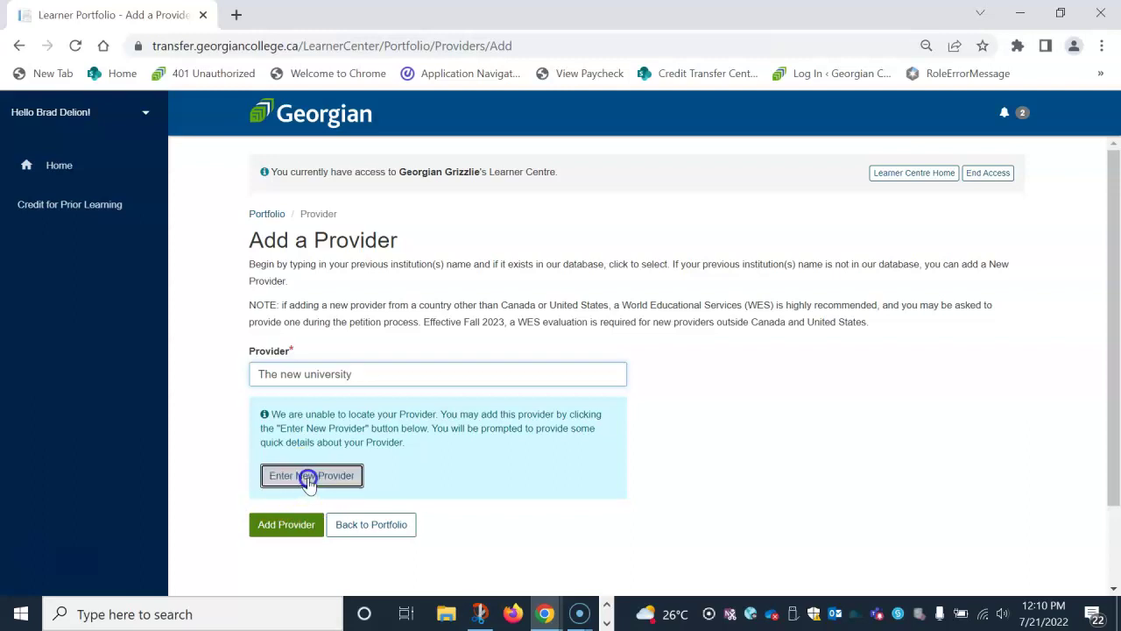
pyautogui.scroll(-1, 545, 372)
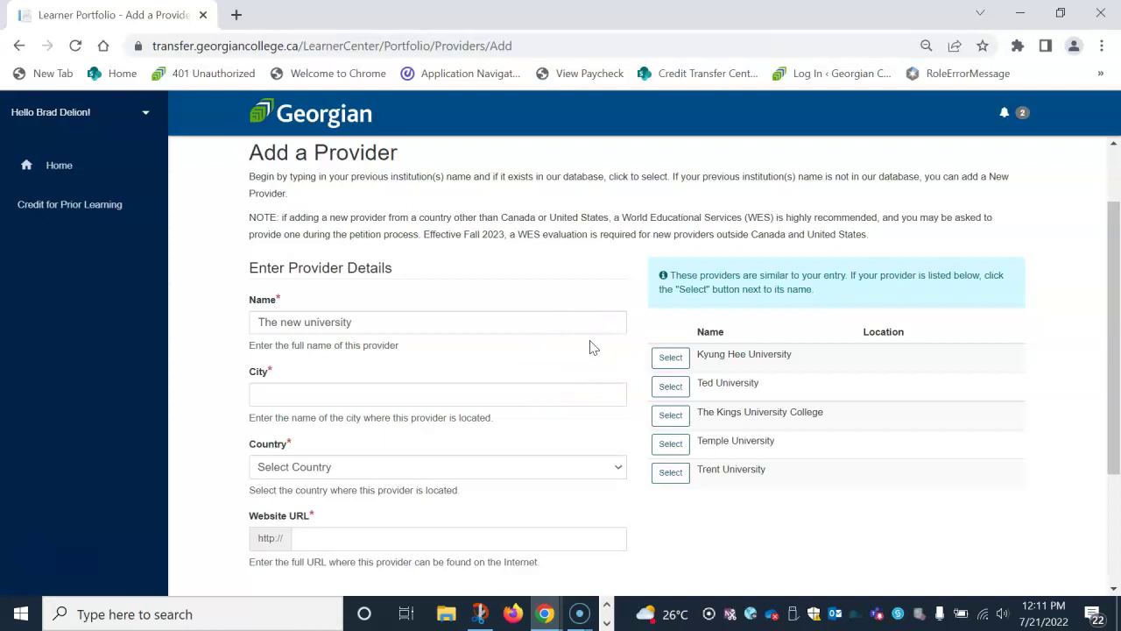
pyautogui.click(666, 357)
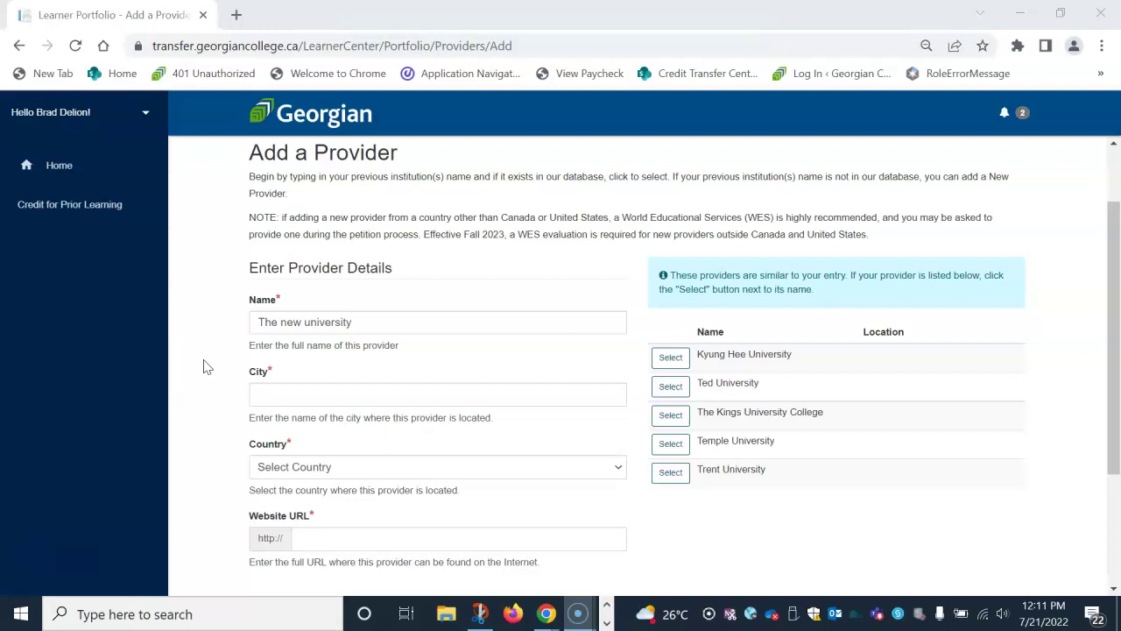
pyautogui.click(246, 388)
pyautogui.click(253, 386)
pyautogui.click(312, 385)
pyautogui.click(515, 264)
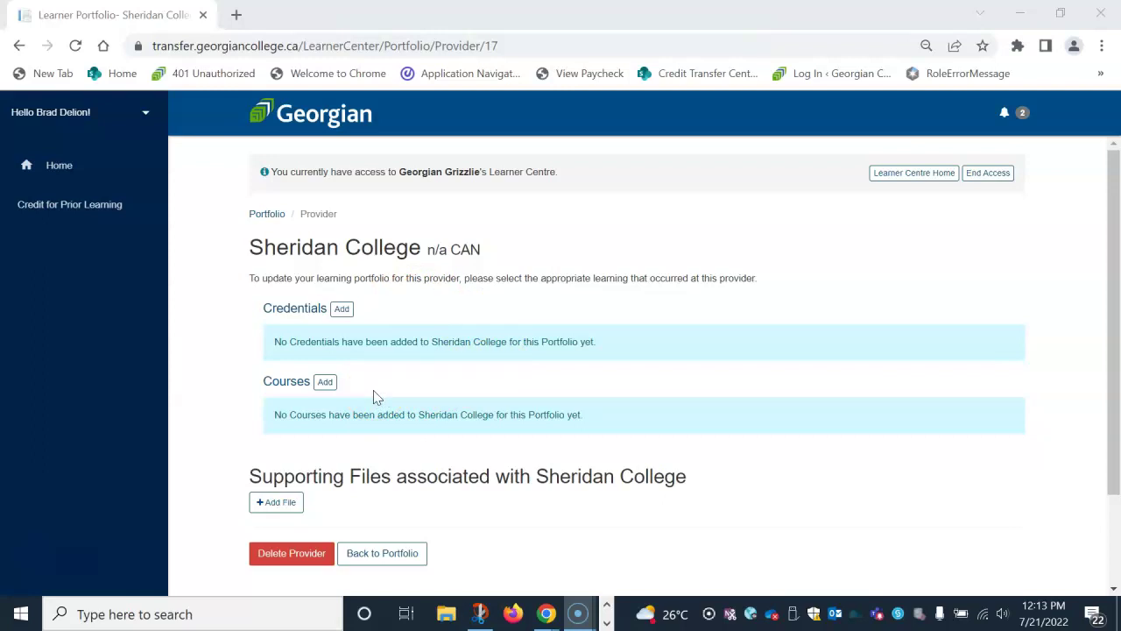
# Start adding courses under Courses on the Sheridan College page.
pyautogui.click(321, 388)
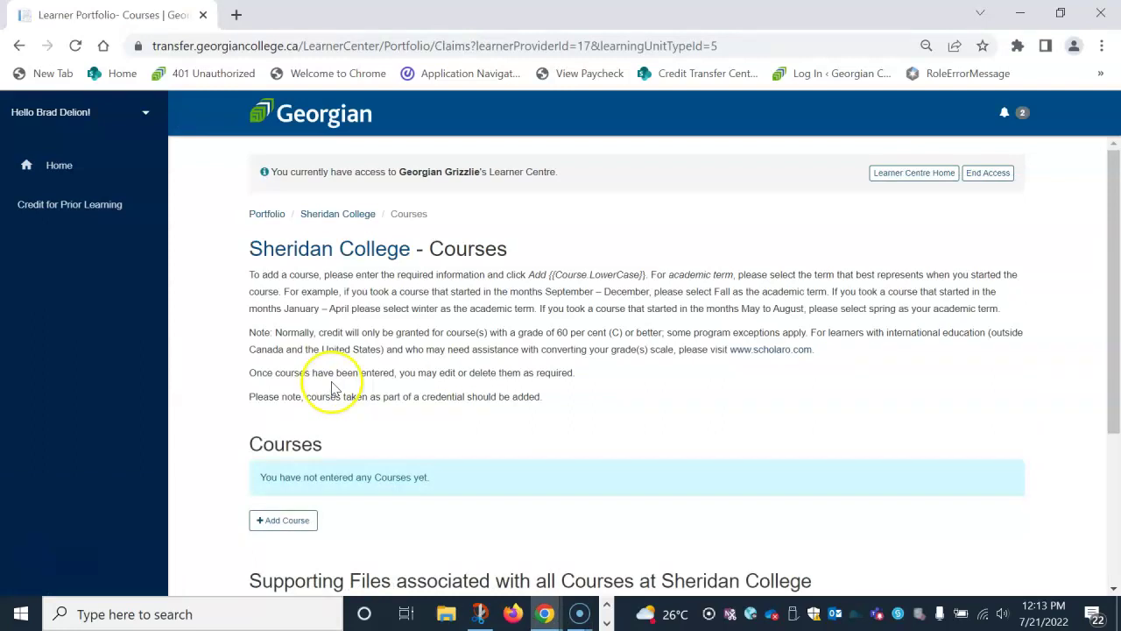
# Open a new course entry and set Year to 2019 and Academic Term to Summer.
pyautogui.click(298, 525)
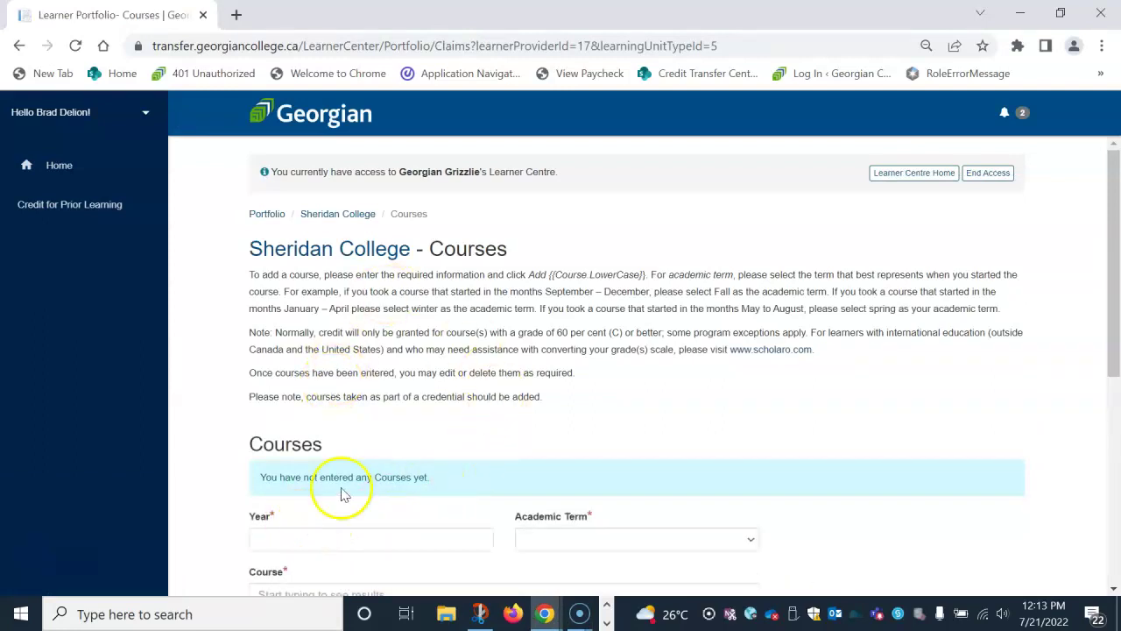
pyautogui.scroll(-2, 420, 306)
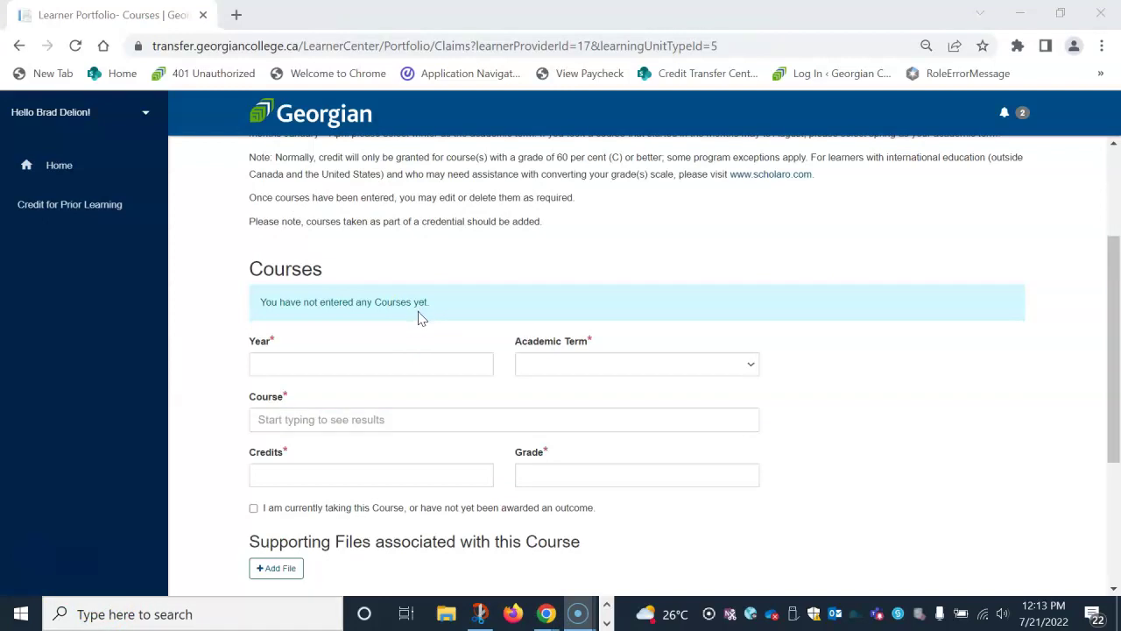
pyautogui.click(353, 361)
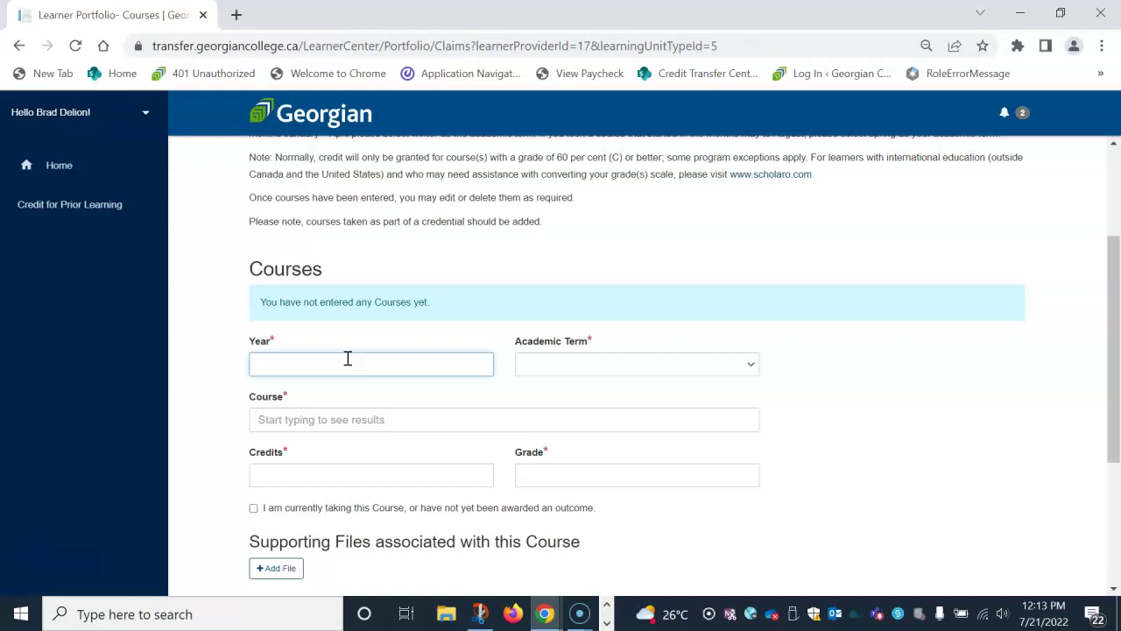
pyautogui.write('2019')
pyautogui.press('Tab')
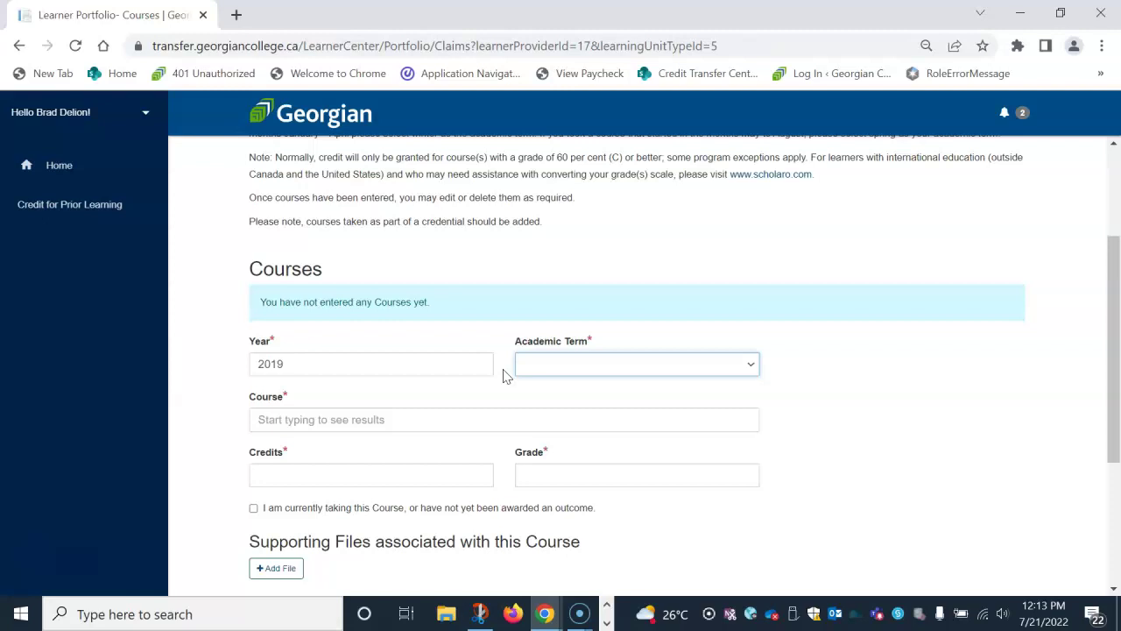
pyautogui.click(548, 372)
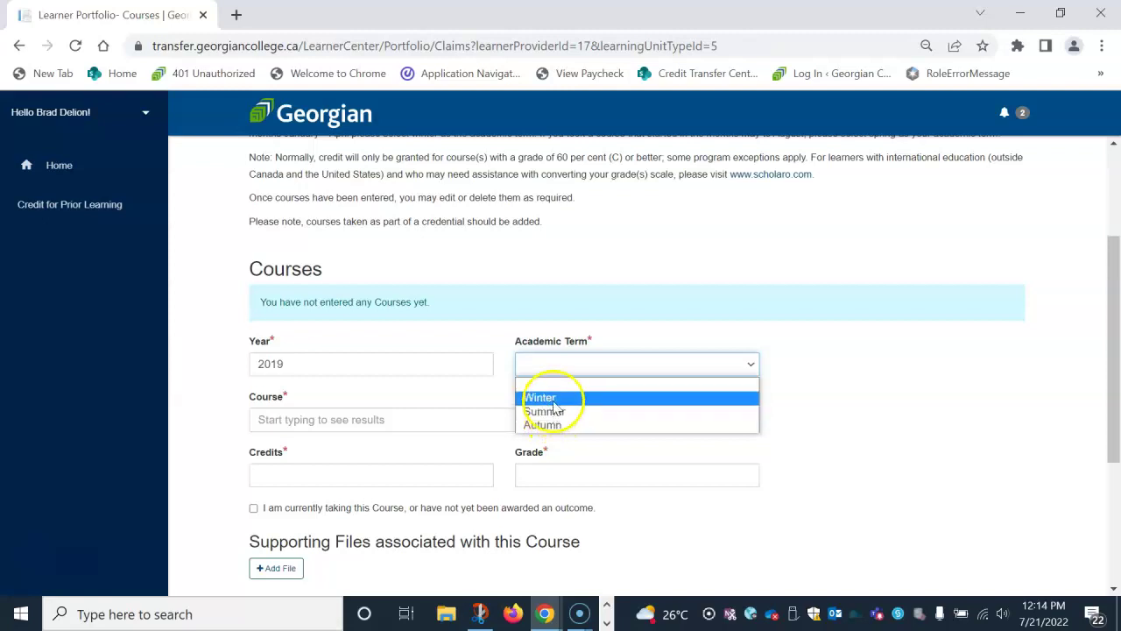
pyautogui.click(551, 401)
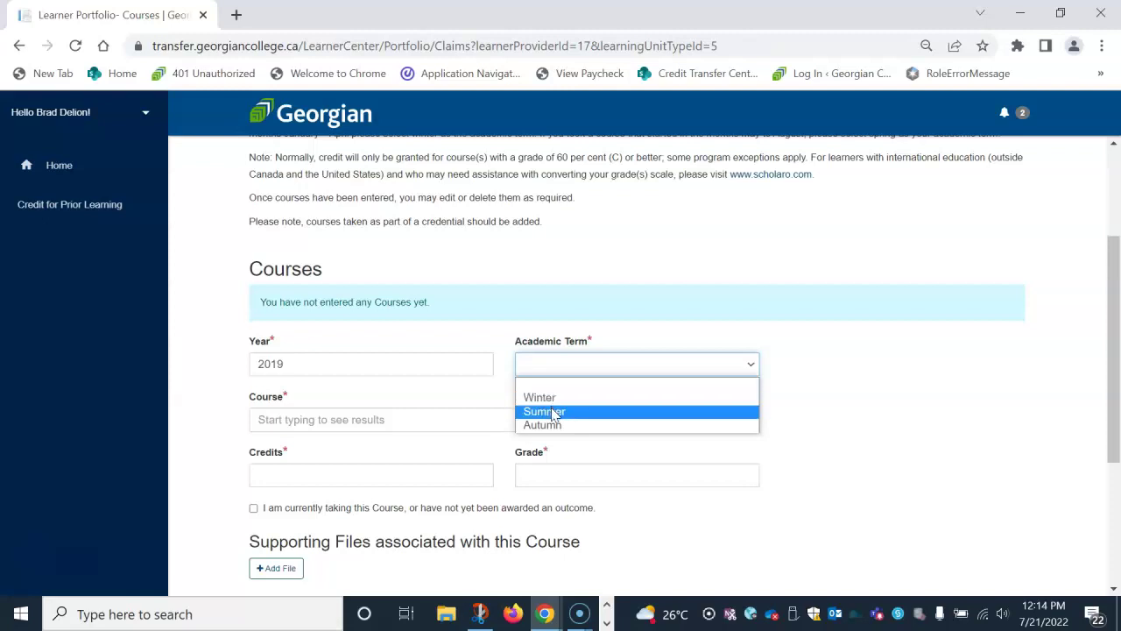
pyautogui.click(553, 412)
pyautogui.click(383, 423)
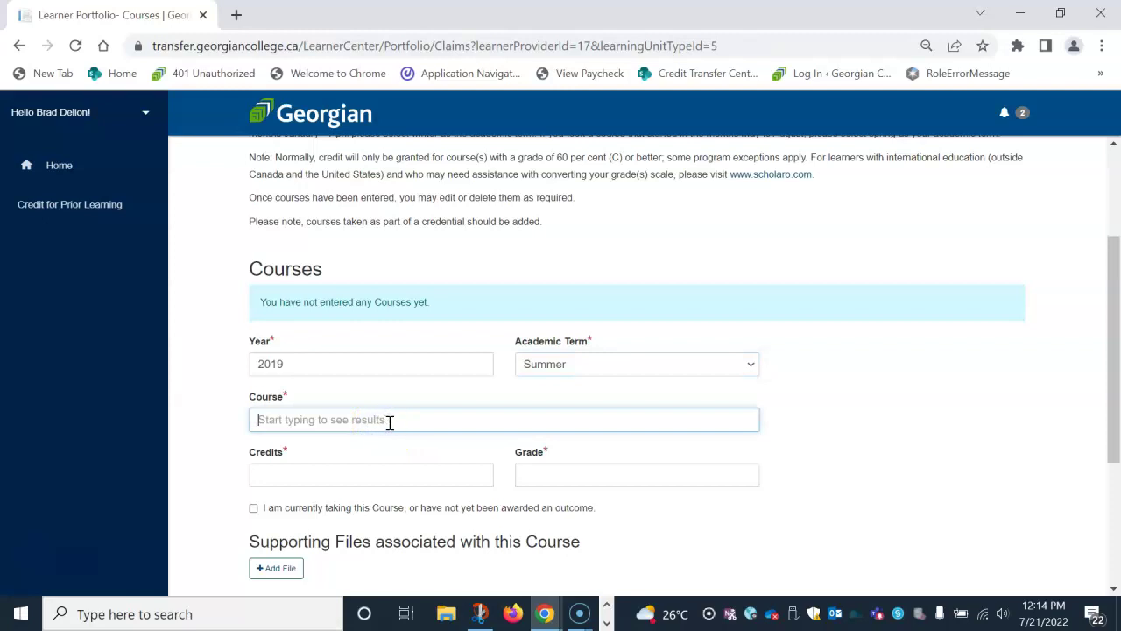
# Replace the suggested COMM16117 course with the unlisted name 'communications for working professions'.
pyautogui.click(392, 418)
pyautogui.scroll(-1, 392, 418)
pyautogui.write('com')
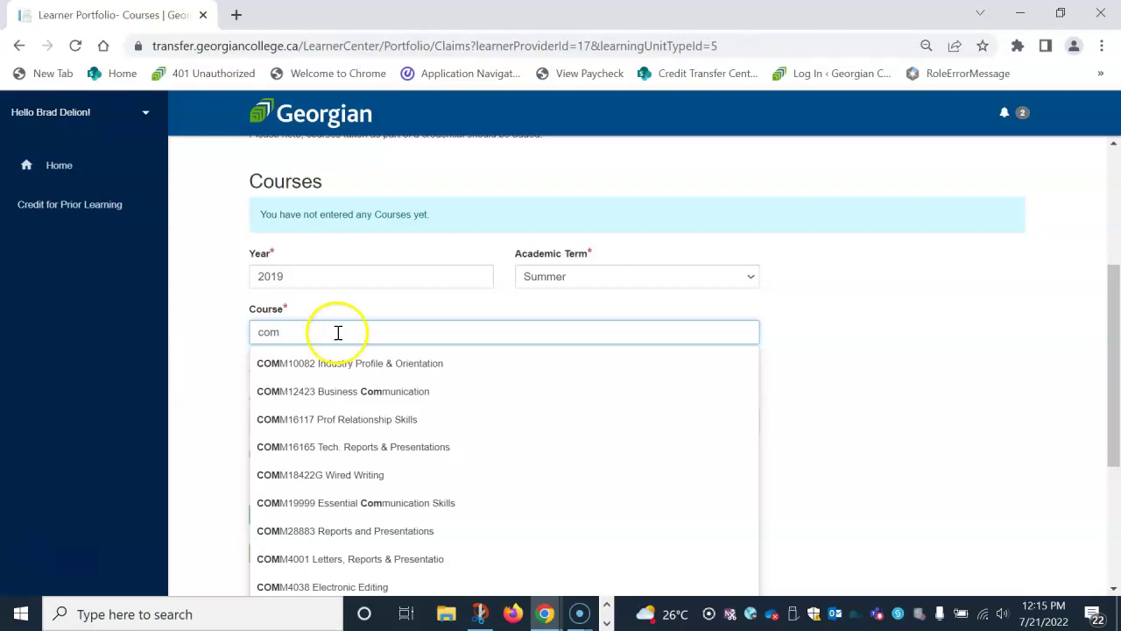
pyautogui.scroll(-1, 337, 332)
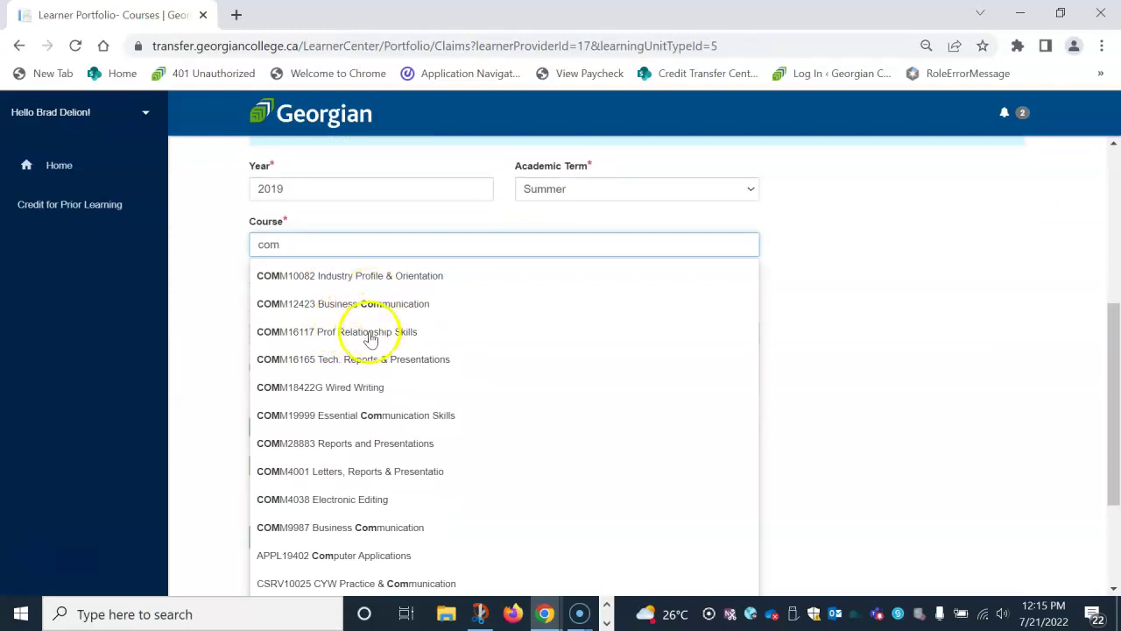
pyautogui.click(370, 333)
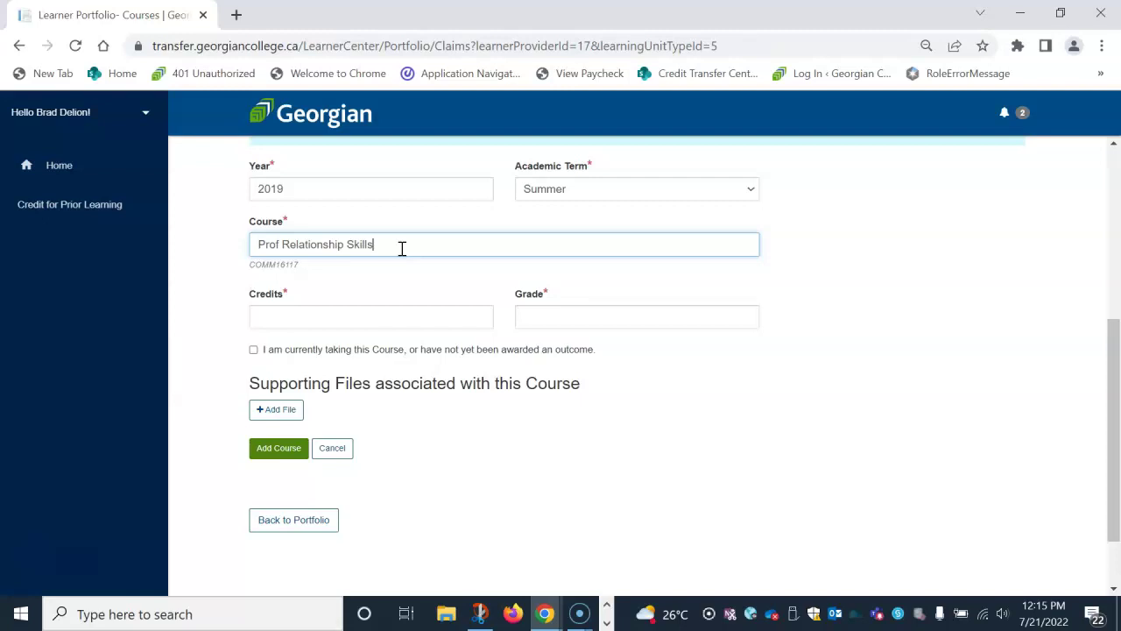
pyautogui.moveTo(382, 248); pyautogui.dragTo(219, 241)
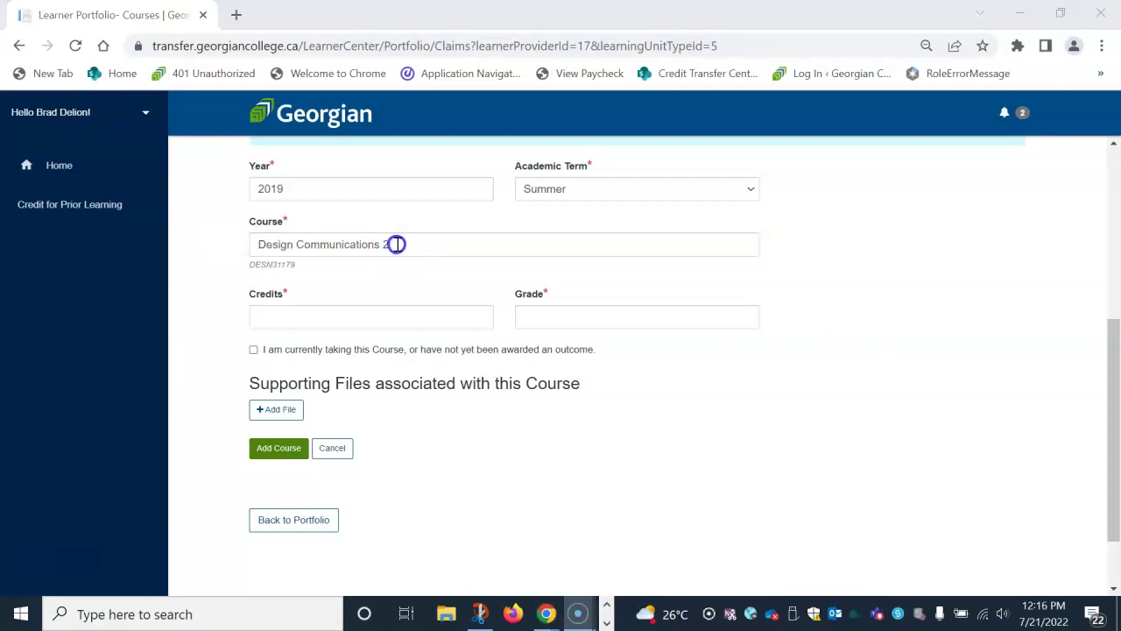
pyautogui.moveTo(396, 244); pyautogui.dragTo(149, 251)
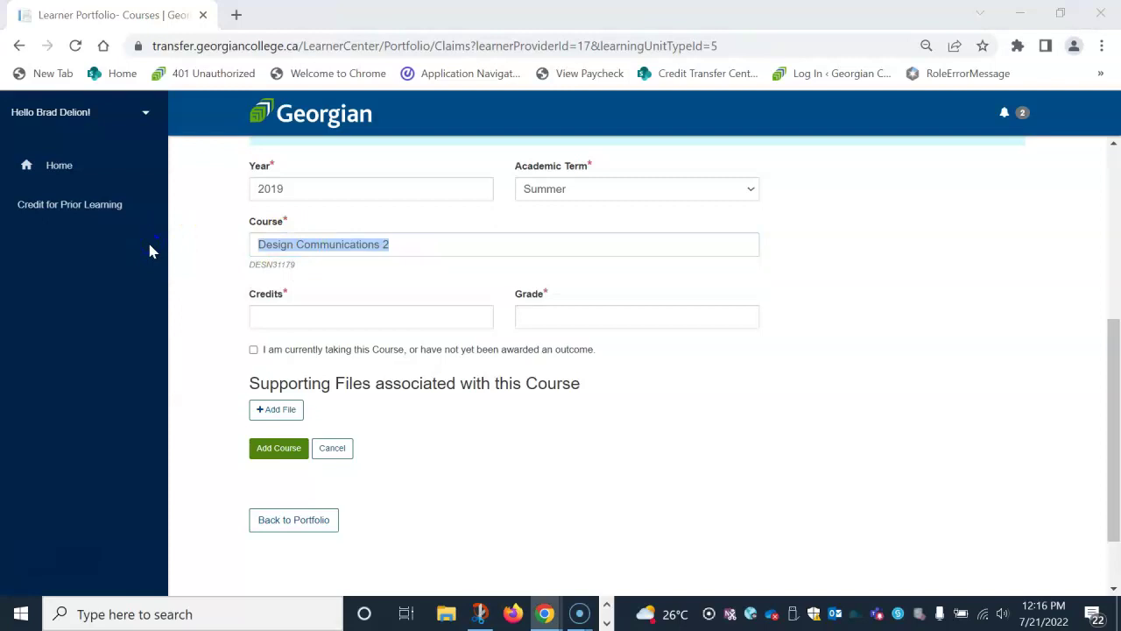
pyautogui.moveTo(382, 245); pyautogui.dragTo(210, 240)
pyautogui.write('commun')
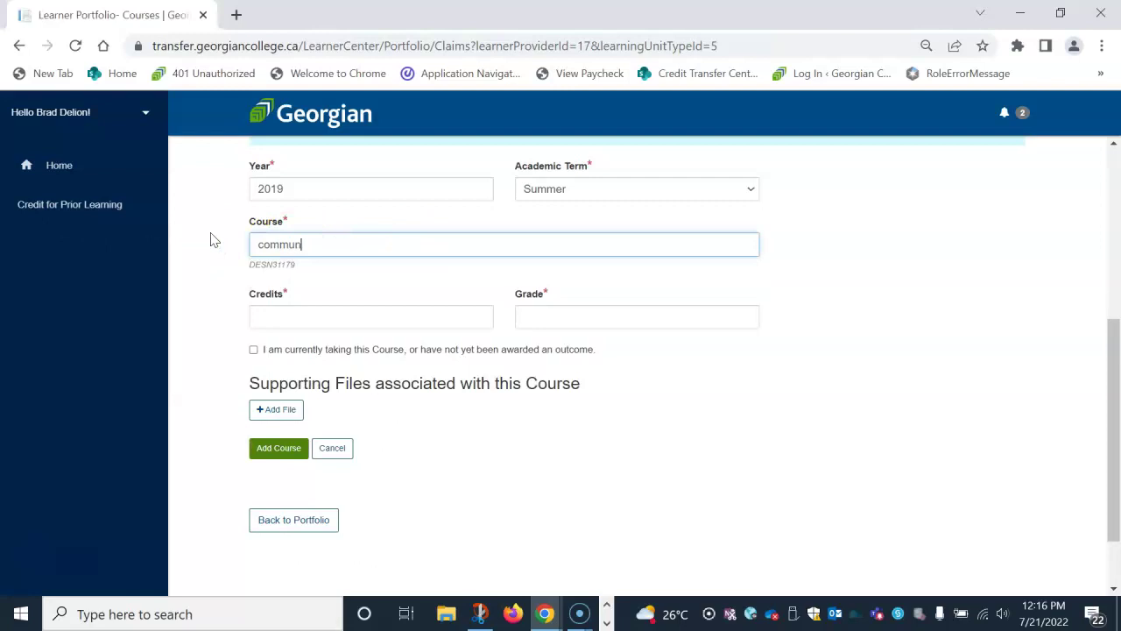
pyautogui.write('ications for working professions')
pyautogui.press('Tab')
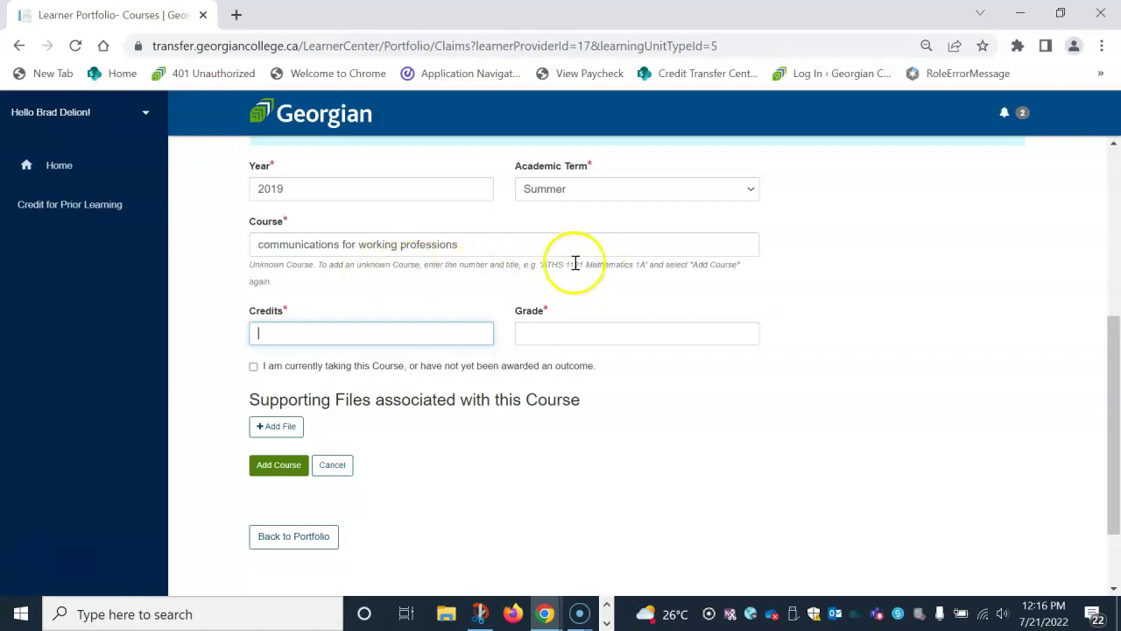
pyautogui.click(496, 249)
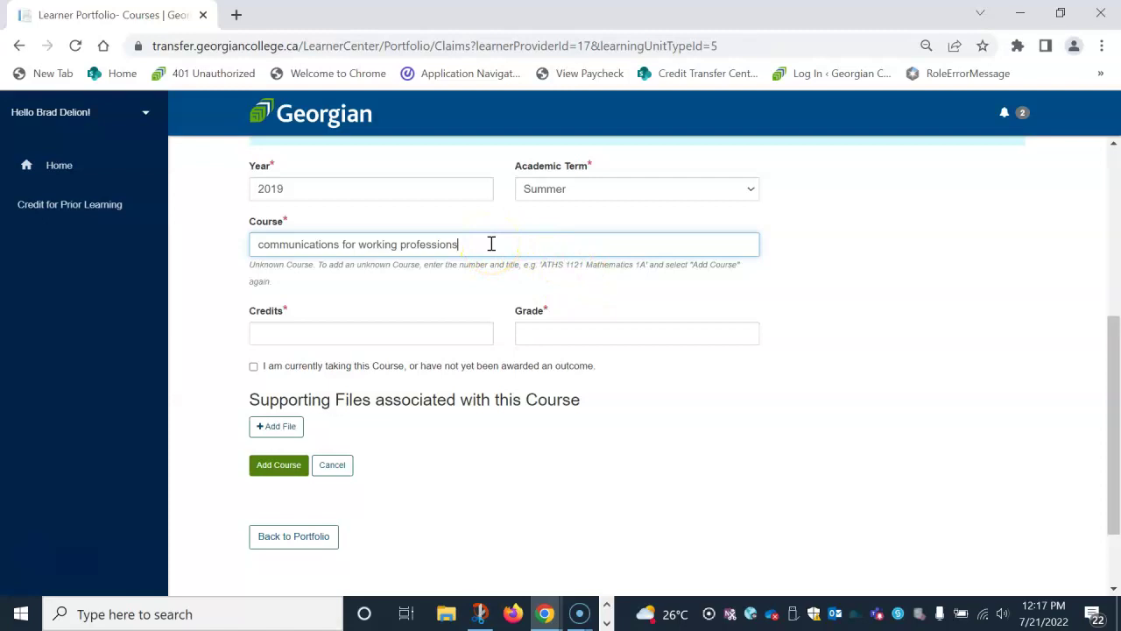
# Enter 2.00 in Credits and 70 in Grade on the course form.
pyautogui.click(331, 336)
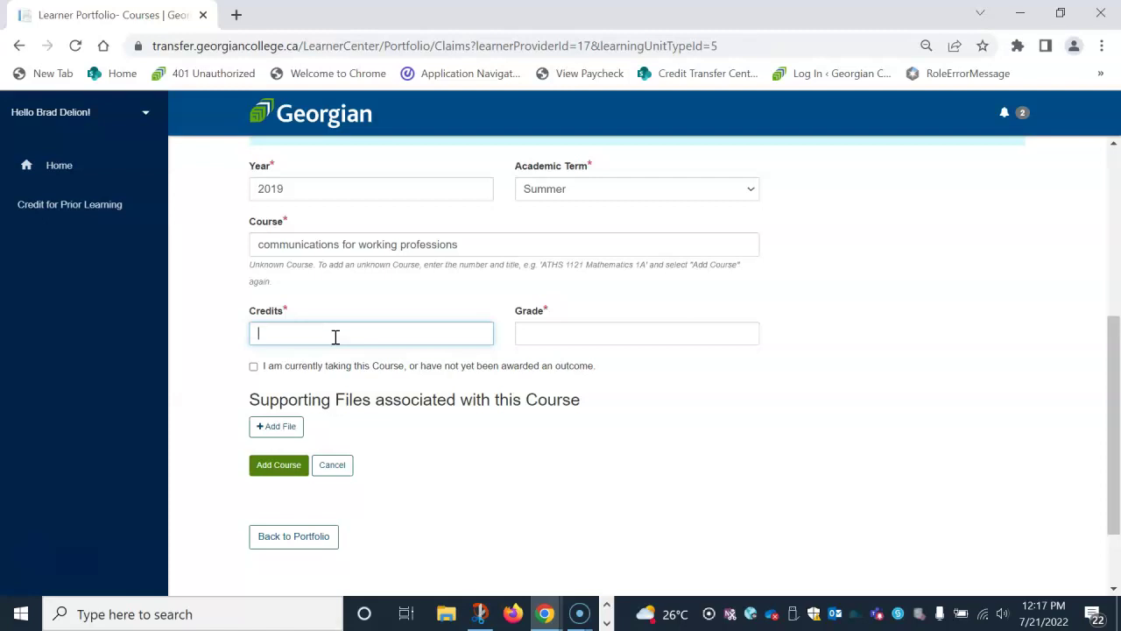
pyautogui.write('2.00')
pyautogui.press('Tab')
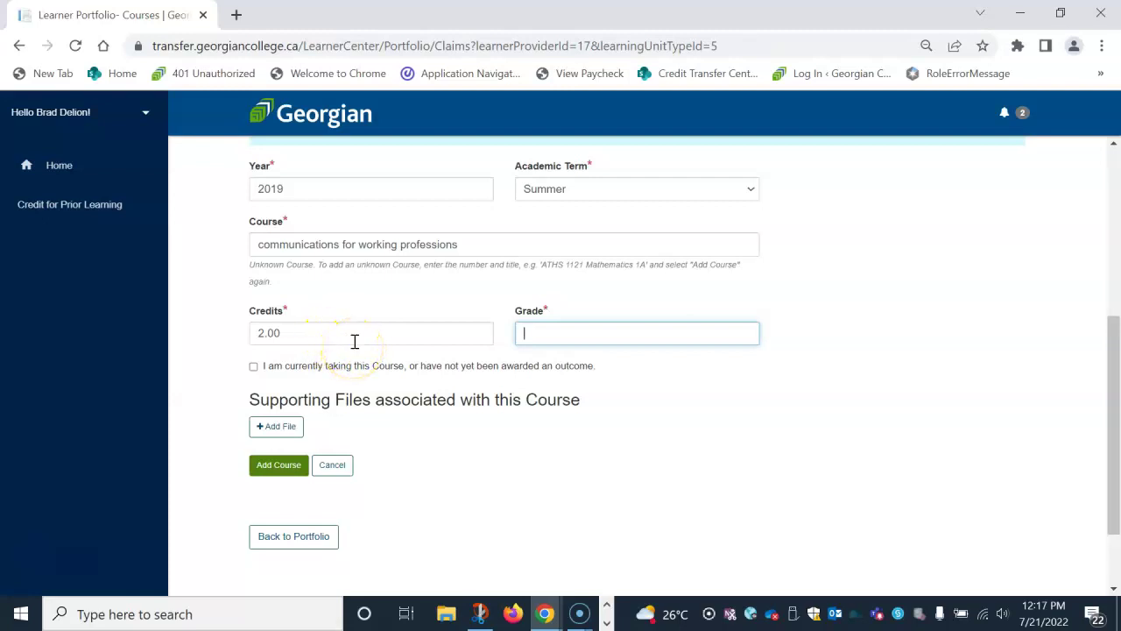
pyautogui.scroll(2, 360, 346)
pyautogui.scroll(2, 488, 399)
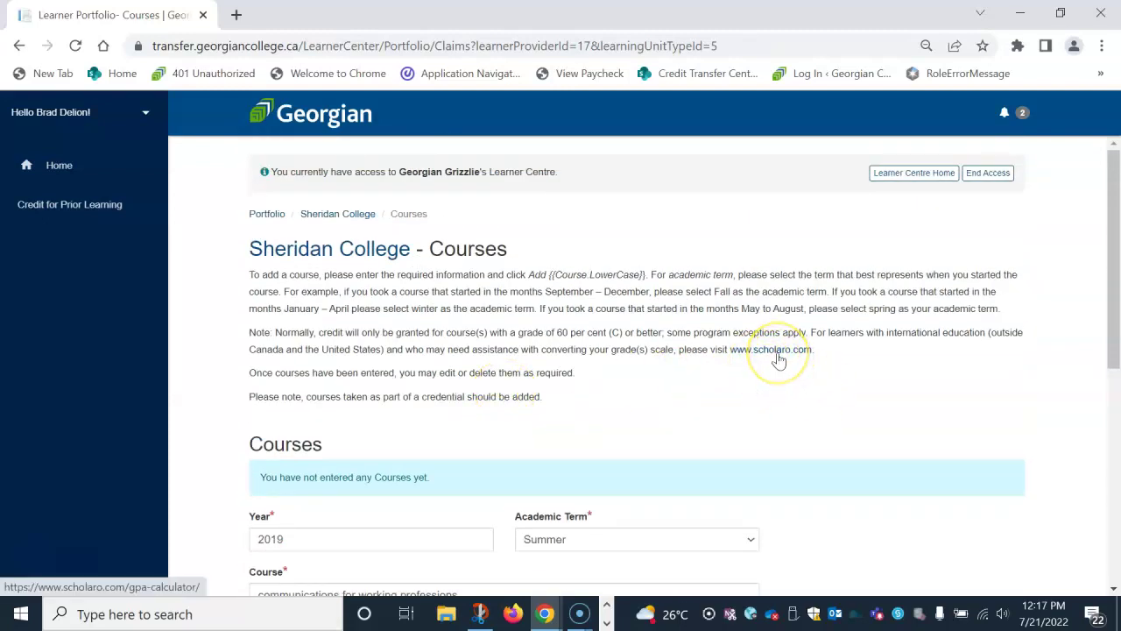
pyautogui.scroll(-2, 778, 359)
pyautogui.scroll(-2, 775, 357)
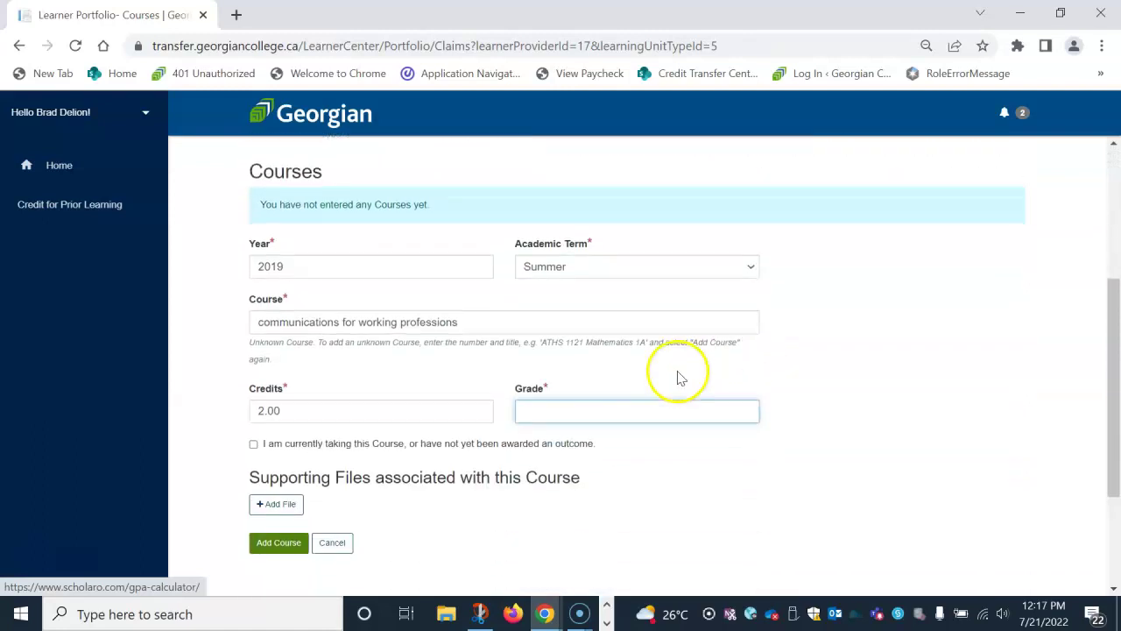
pyautogui.click(570, 340)
pyautogui.write('70')
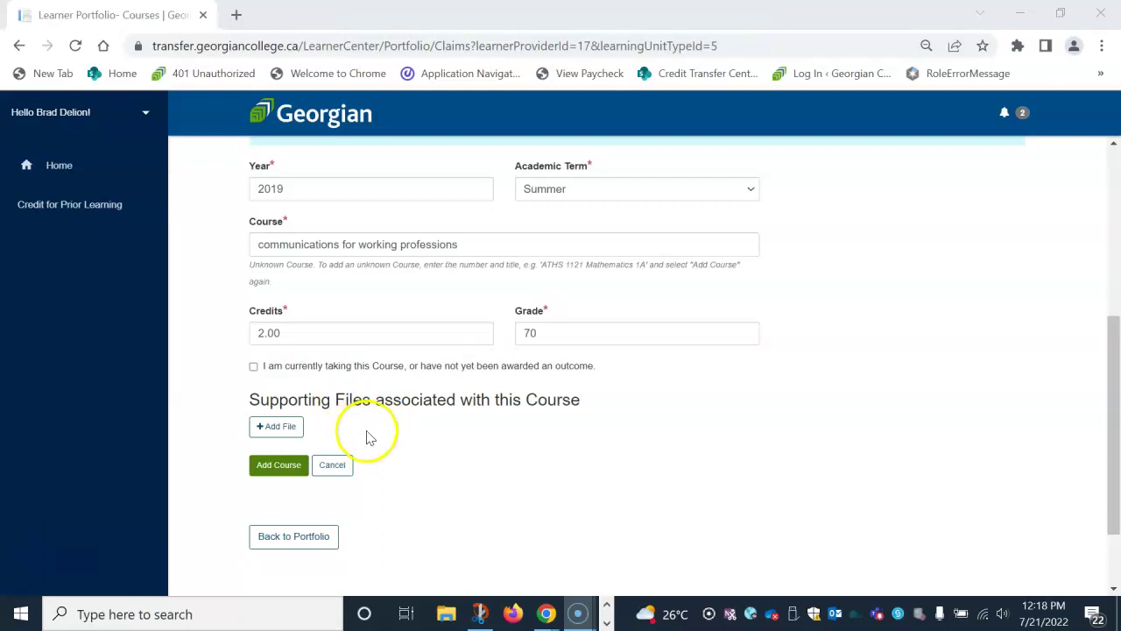
# Skip attaching a supporting file and add the Summer 2019 course to the Courses list.
pyautogui.click(280, 431)
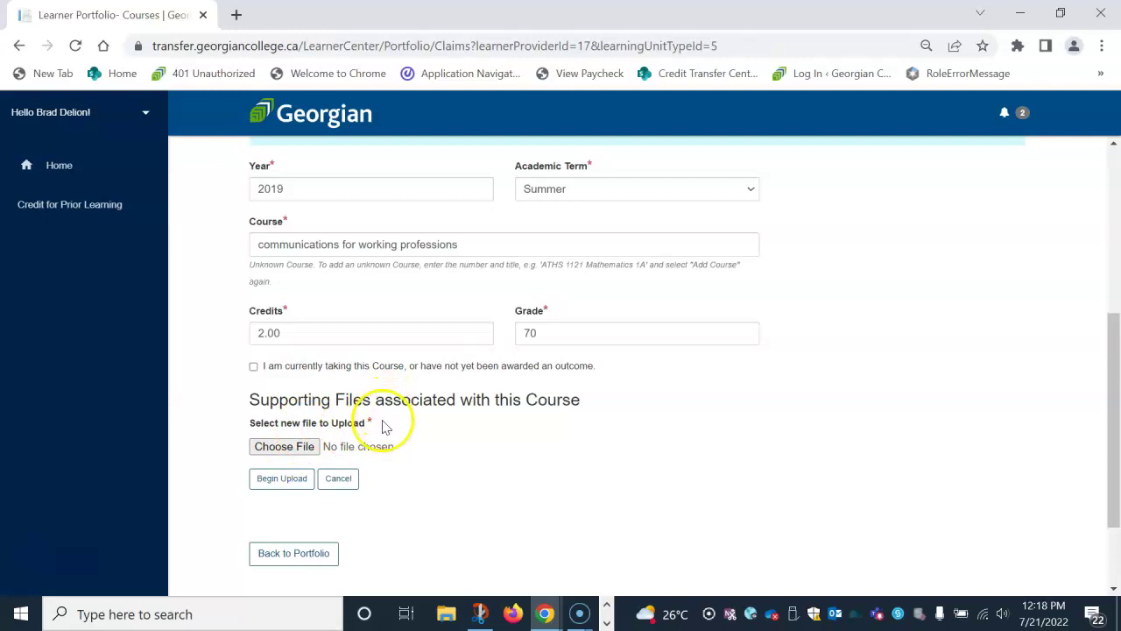
pyautogui.click(341, 479)
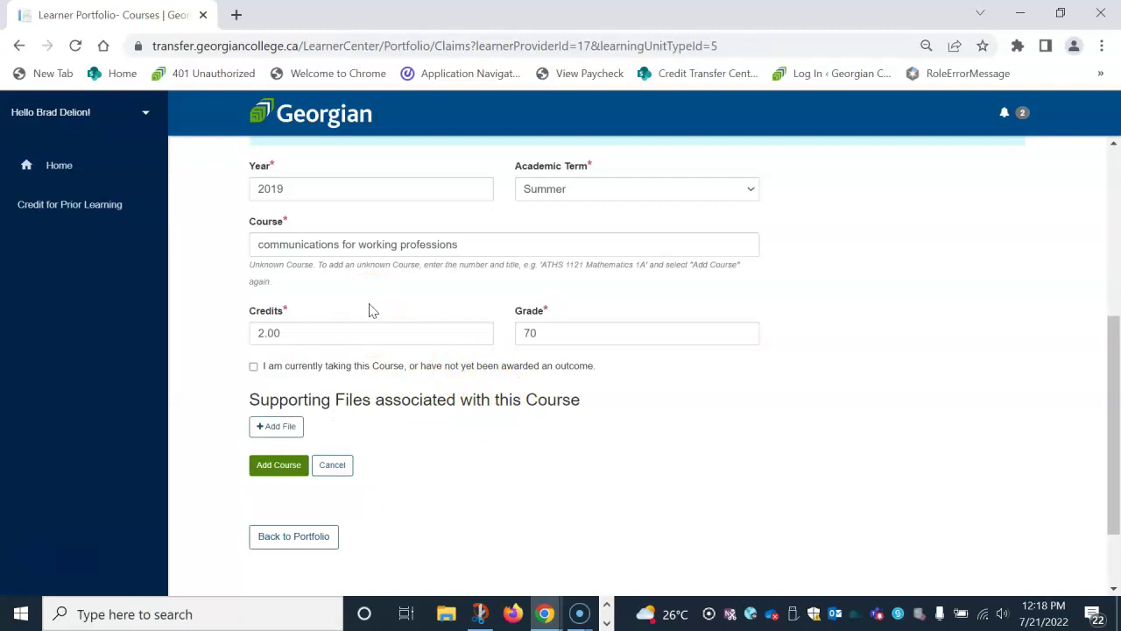
pyautogui.click(276, 468)
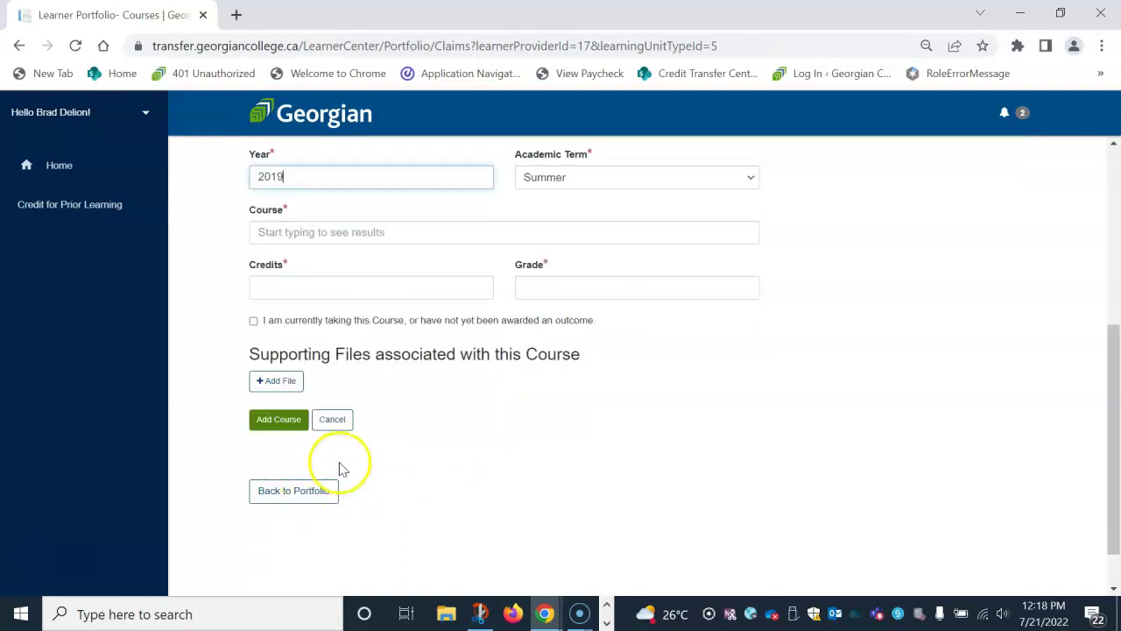
pyautogui.scroll(1, 447, 350)
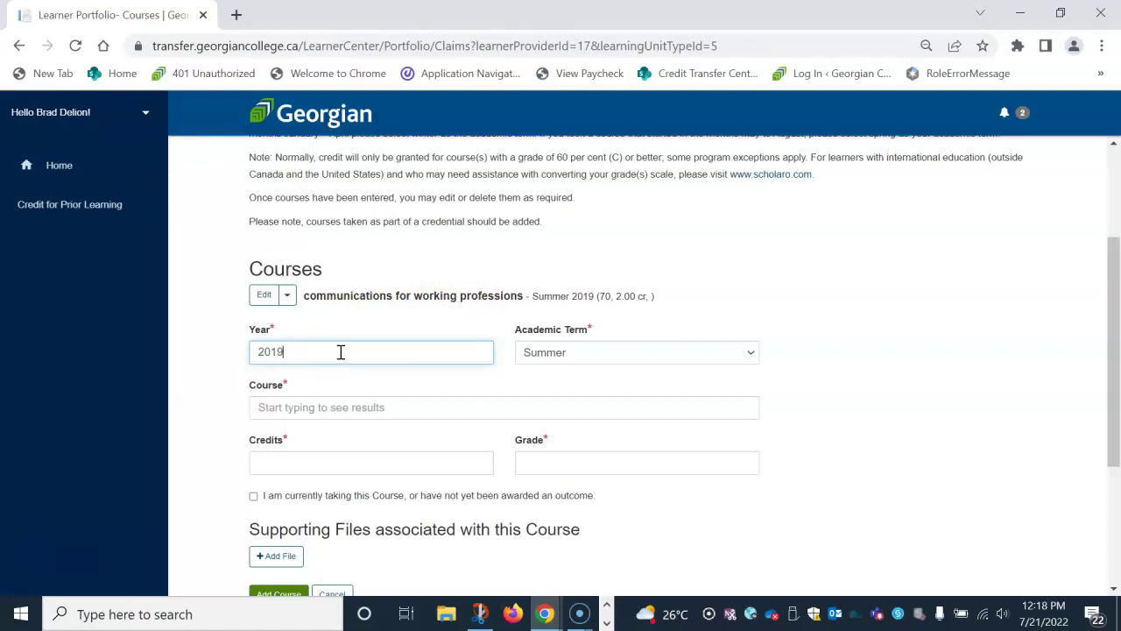
pyautogui.scroll(-1, 341, 352)
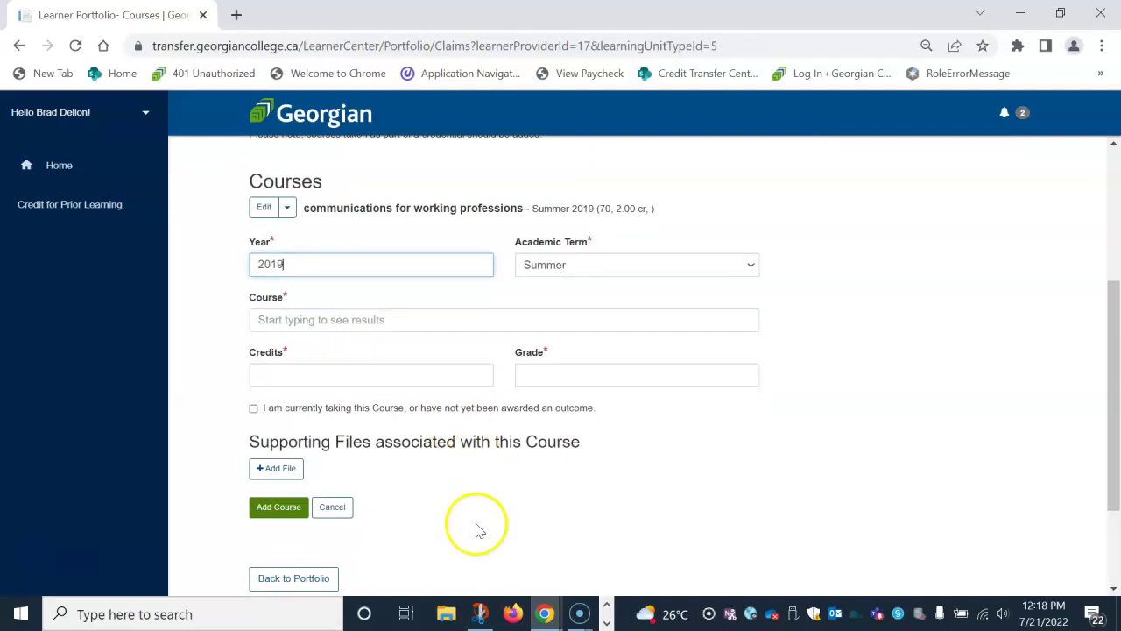
# Go from the portfolio to the Petitions list and bring up the petition submission options.
pyautogui.click(293, 580)
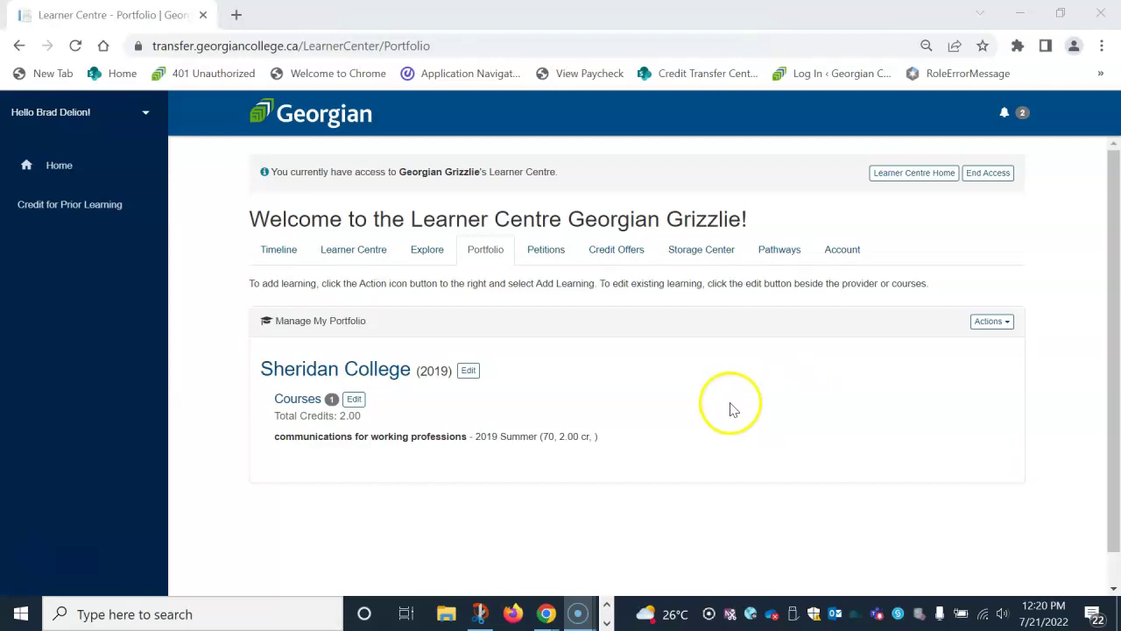
pyautogui.click(549, 253)
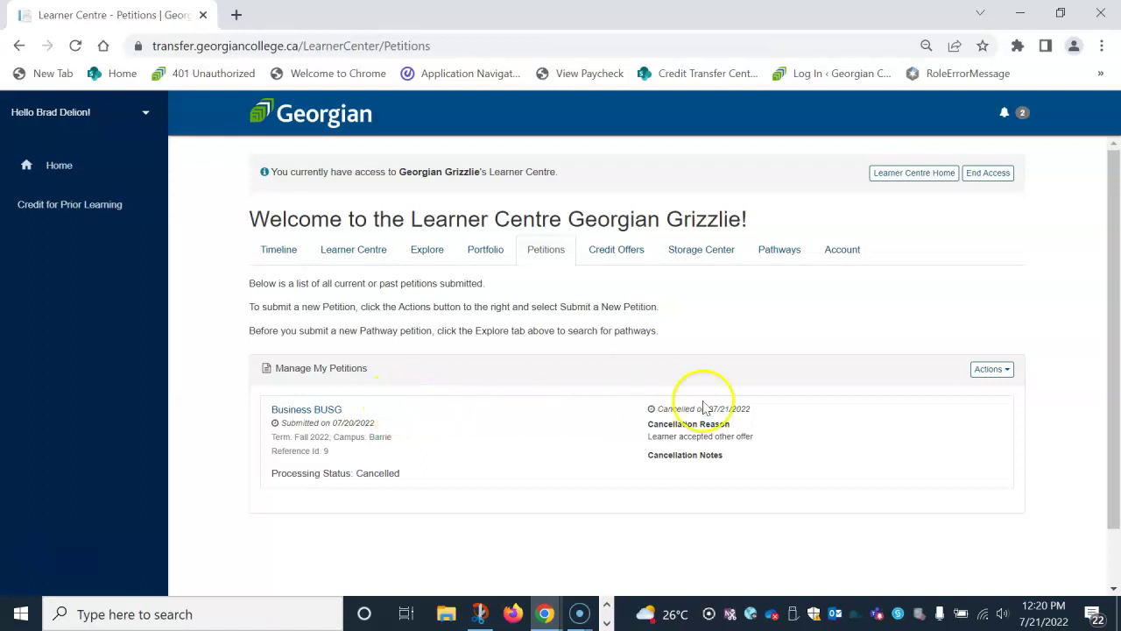
pyautogui.click(1002, 371)
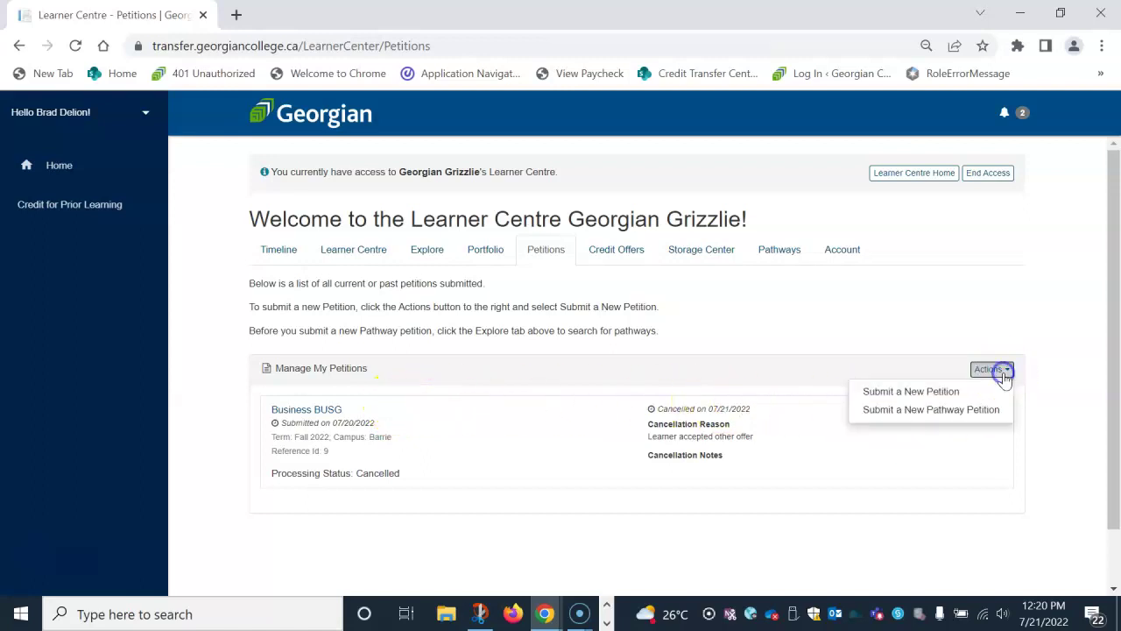
# Start a new petition with campus Barrie and term Fall 2022.
pyautogui.click(956, 399)
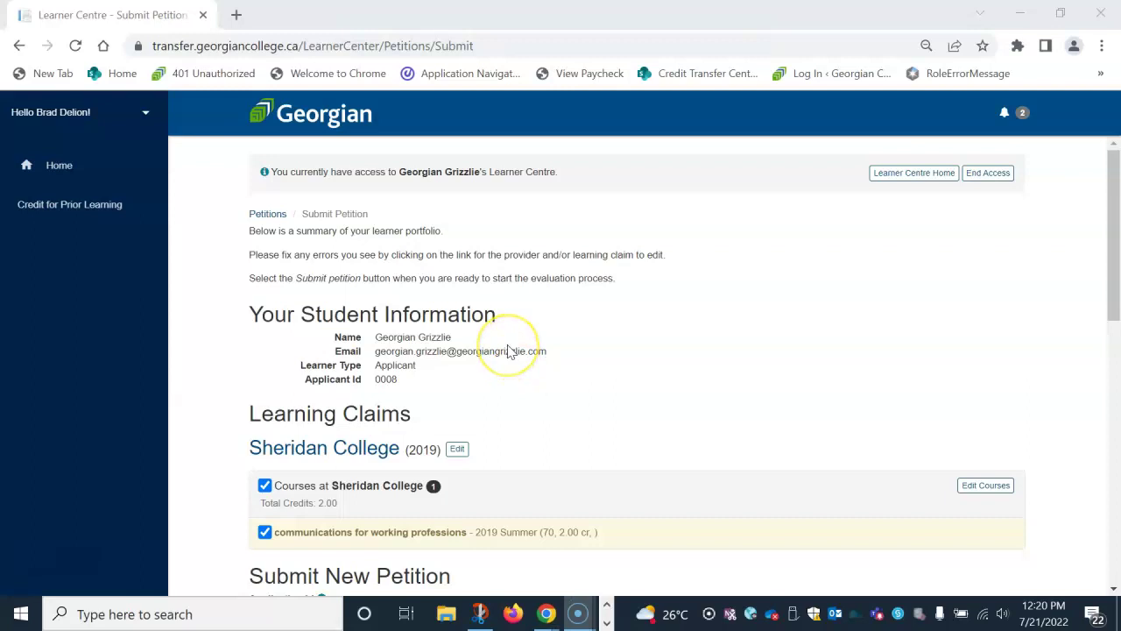
pyautogui.scroll(-3, 508, 351)
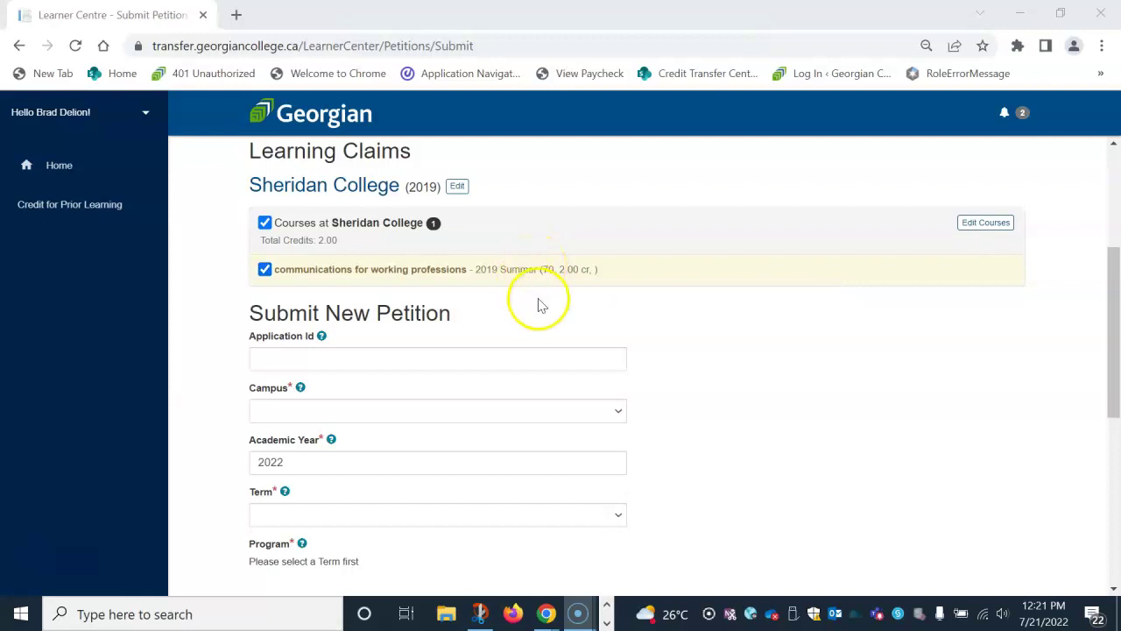
pyautogui.click(377, 410)
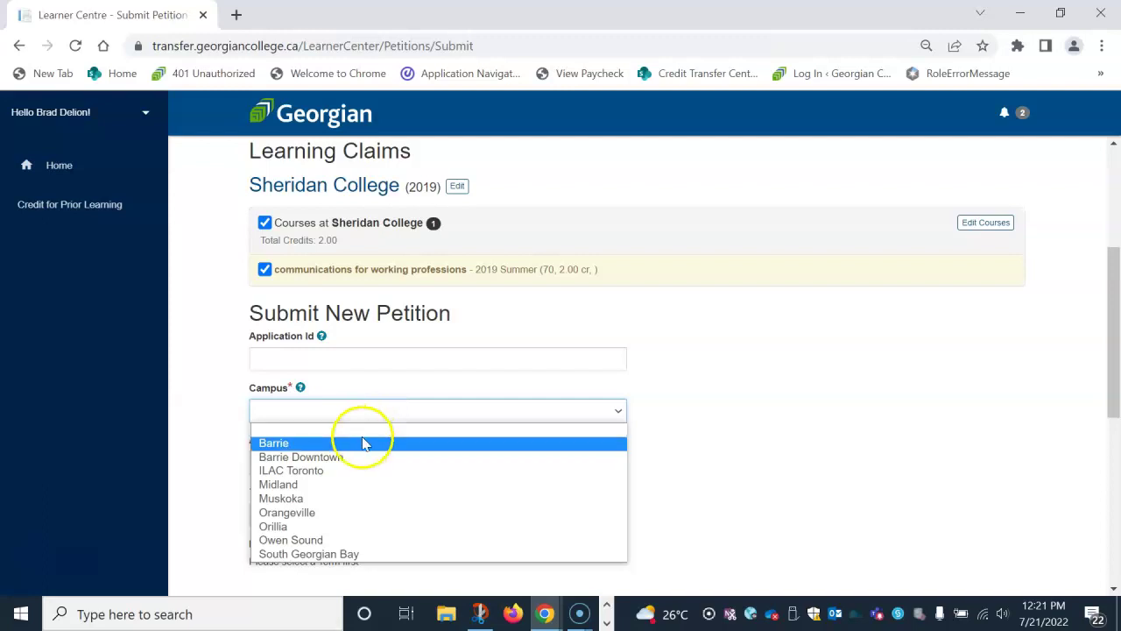
pyautogui.click(363, 442)
pyautogui.scroll(-2, 364, 333)
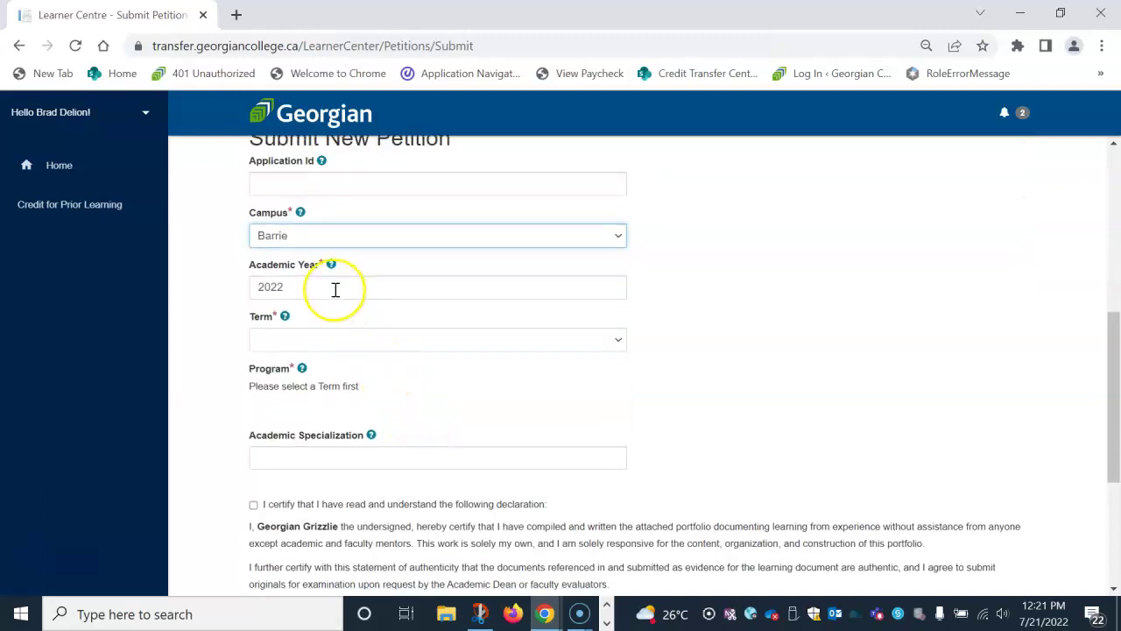
pyautogui.click(343, 340)
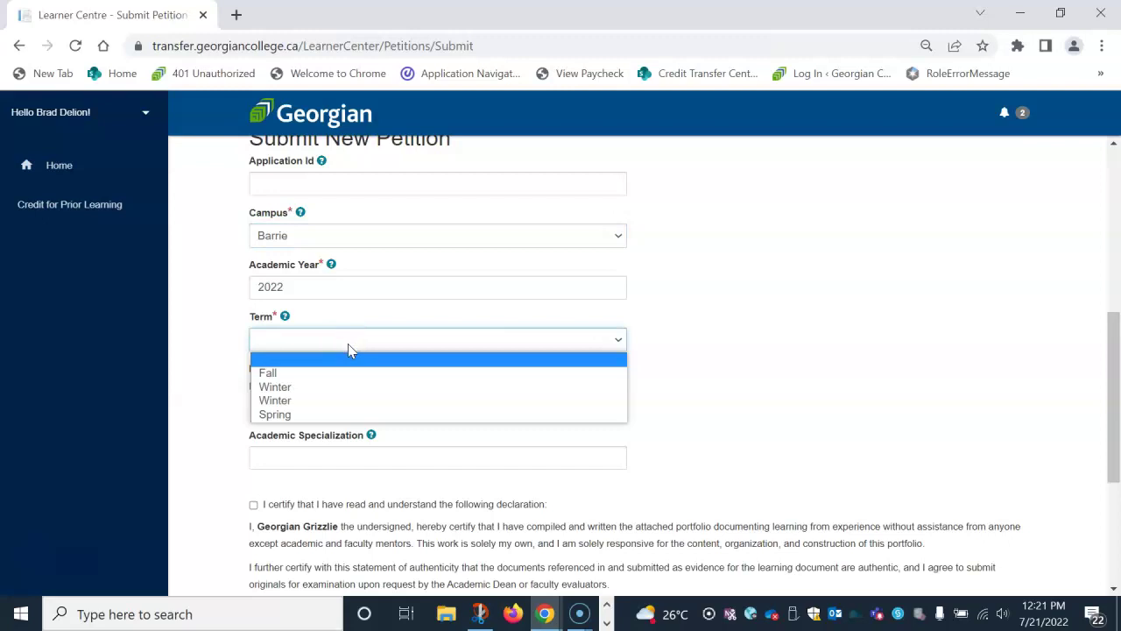
pyautogui.click(317, 374)
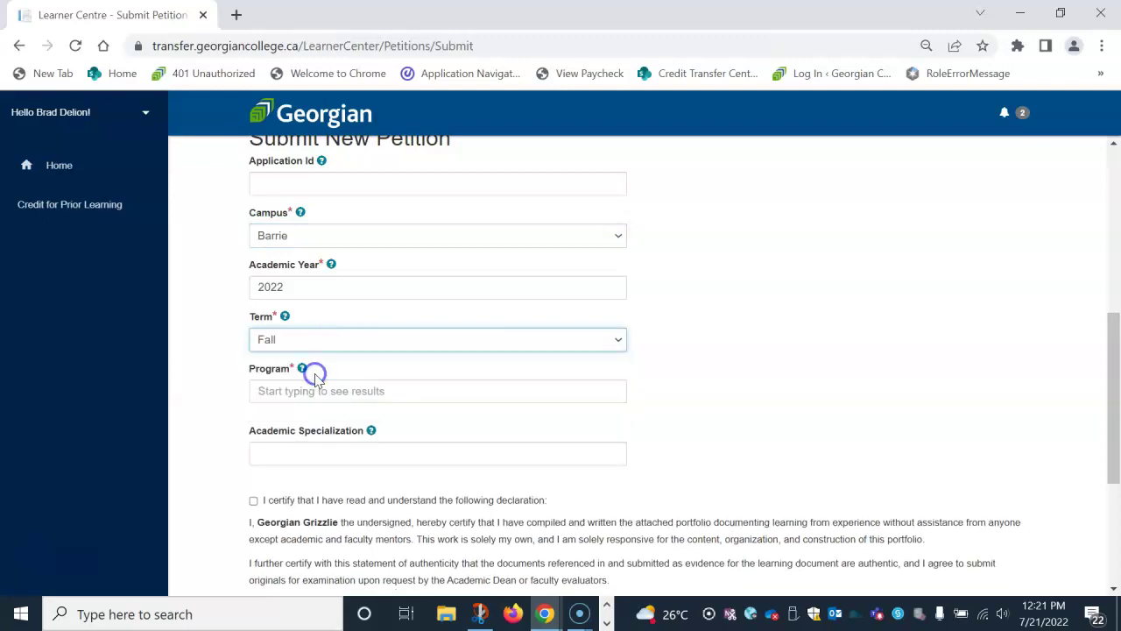
# Search 'practical' and select Practical Nursing (2.5 yr dip) - PNRS as the program.
pyautogui.click(332, 389)
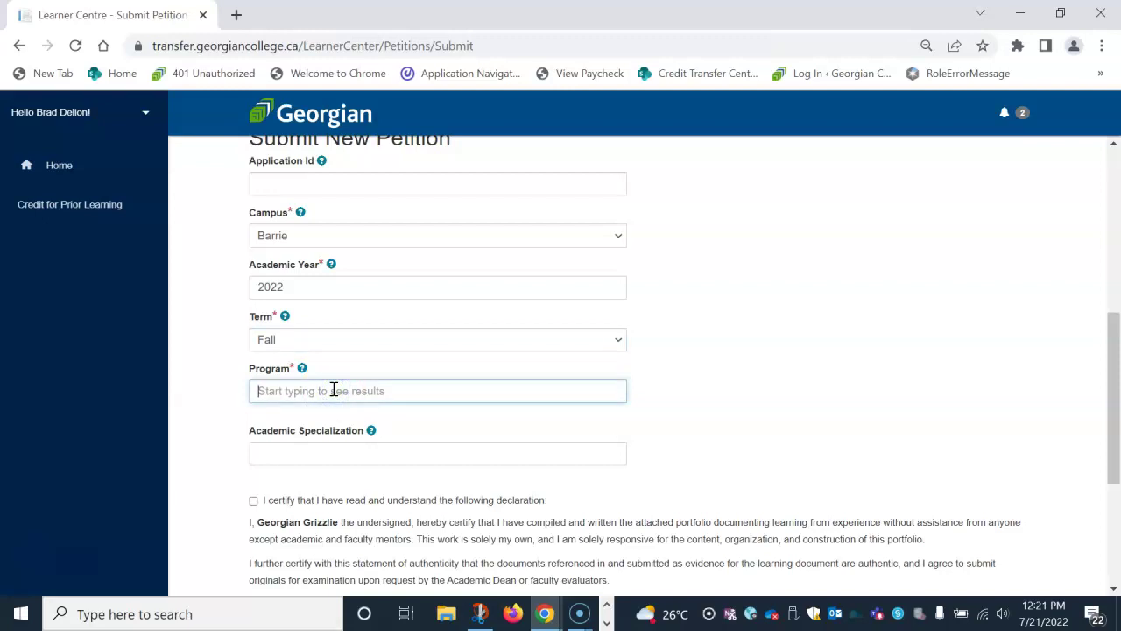
pyautogui.write('practical')
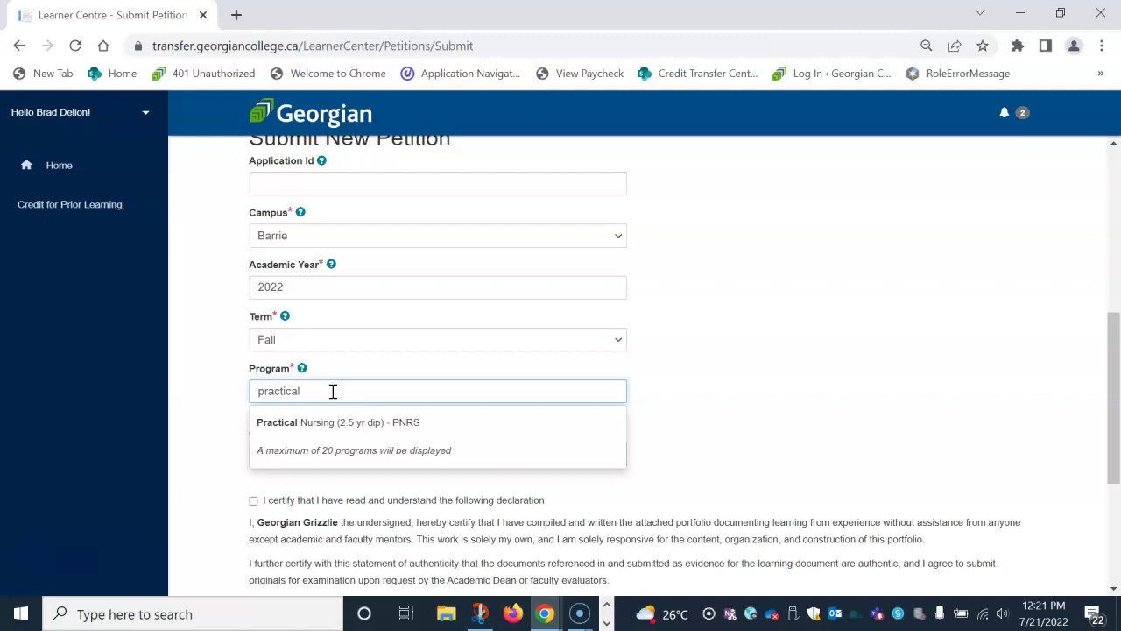
pyautogui.click(355, 424)
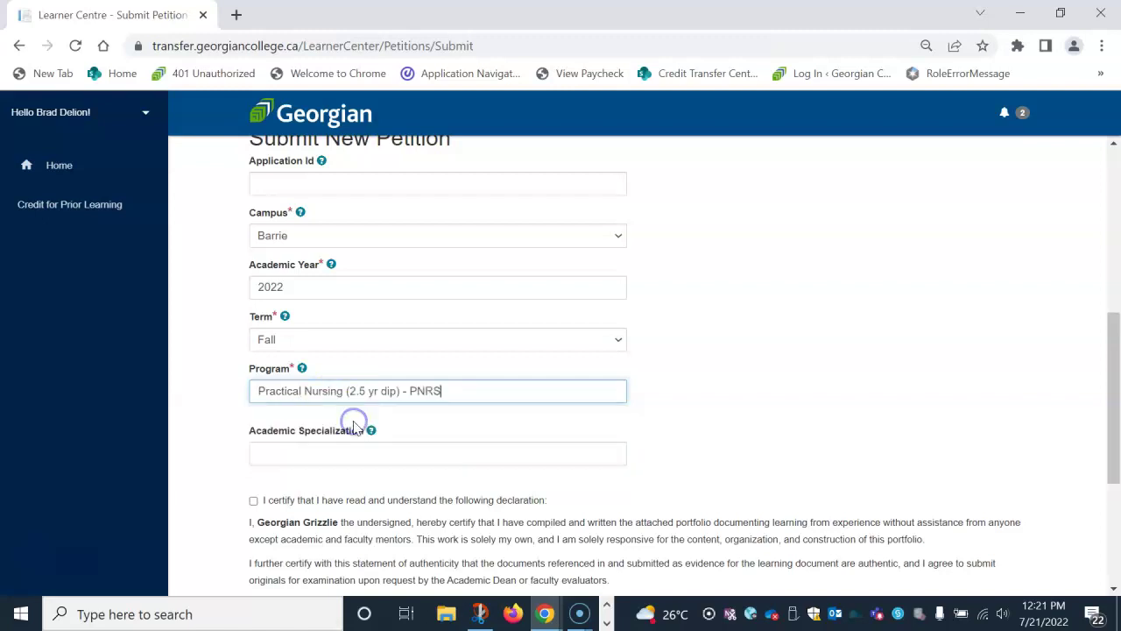
pyautogui.scroll(-1, 519, 429)
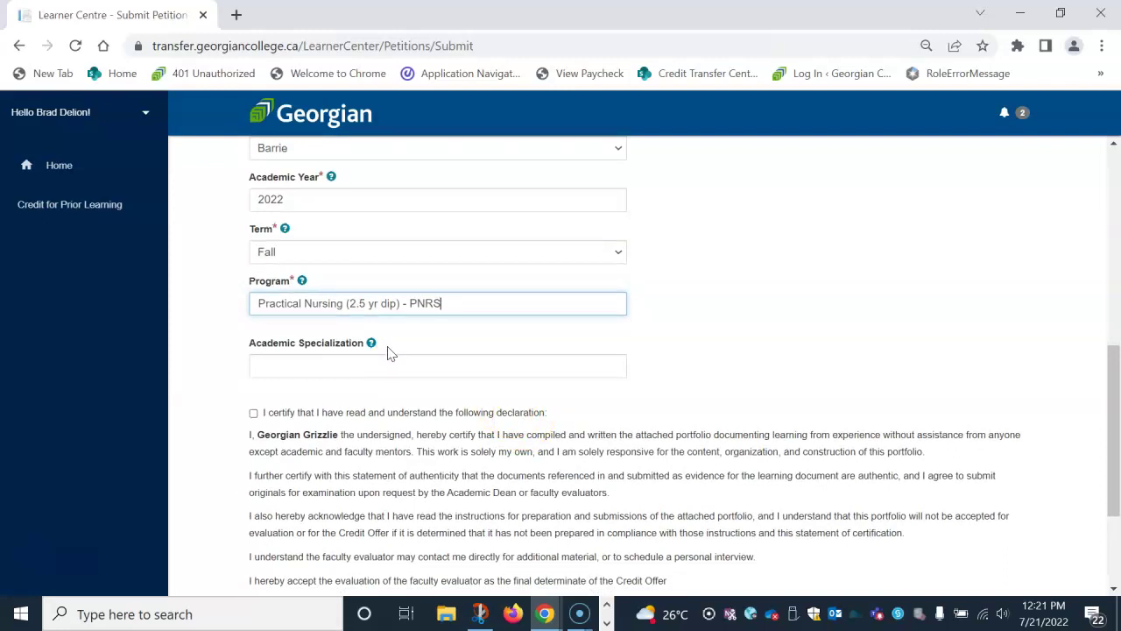
pyautogui.scroll(-1, 392, 353)
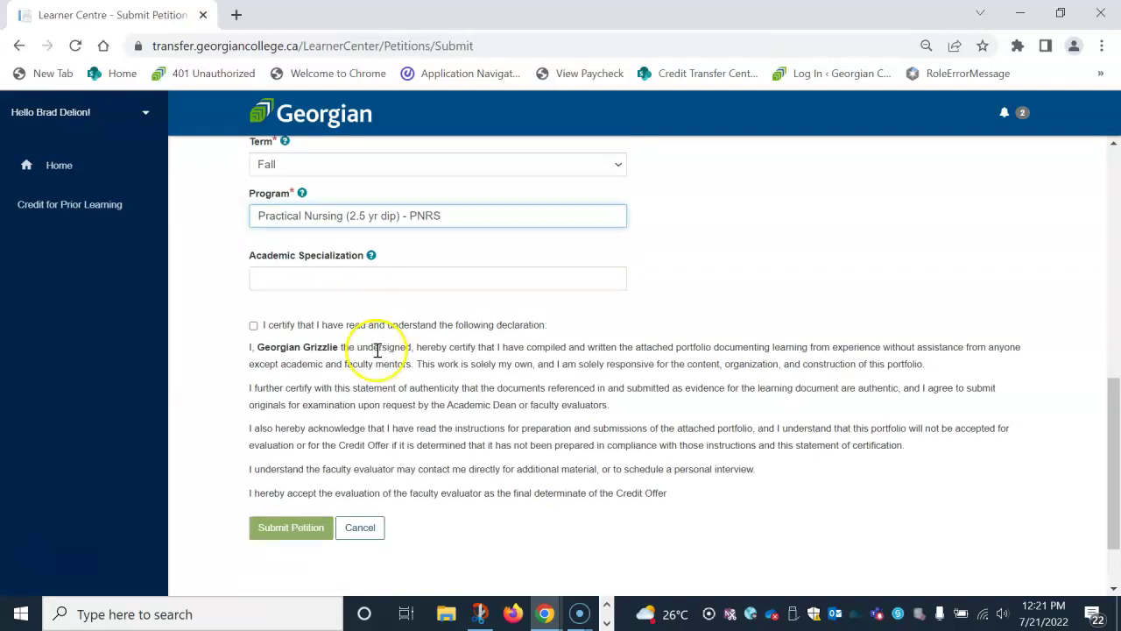
# Certify the declaration and submit the Practical Nursing petition.
pyautogui.click(263, 328)
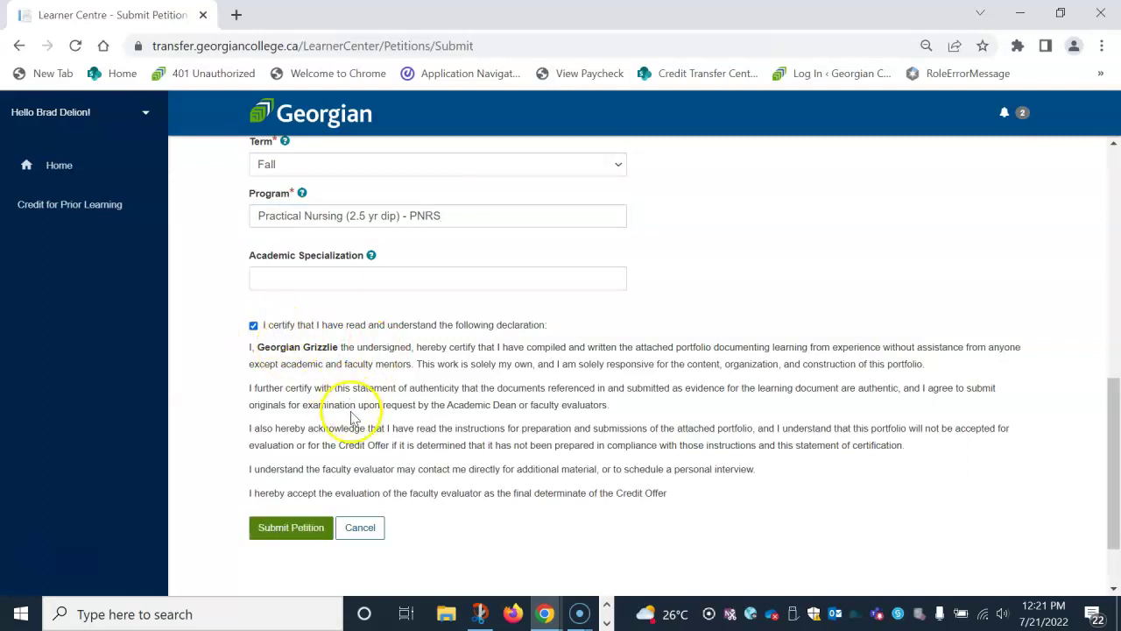
pyautogui.click(289, 529)
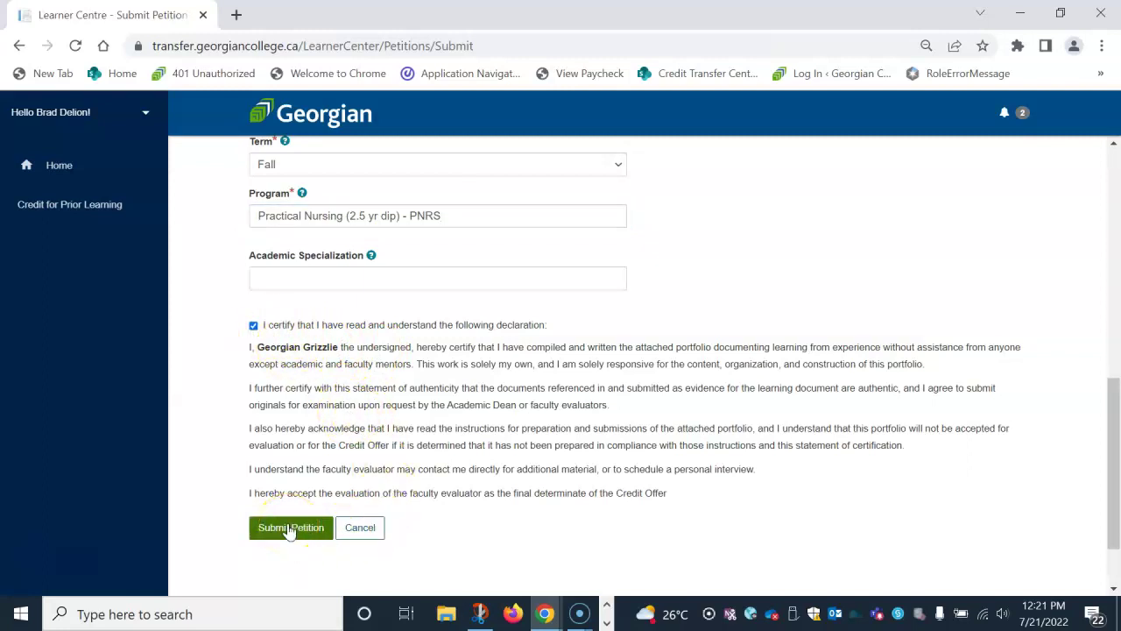
pyautogui.click(289, 529)
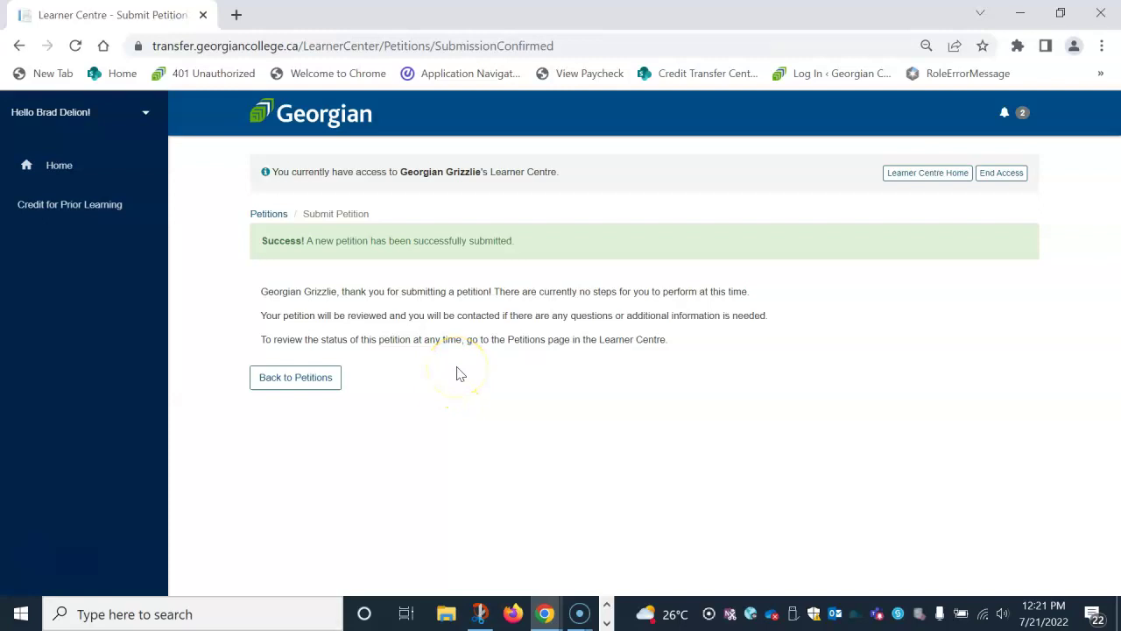
pyautogui.click(464, 346)
# Go back from the confirmation page to the Petitions list showing Practical Nursing PNRS In Progress.
pyautogui.click(296, 386)
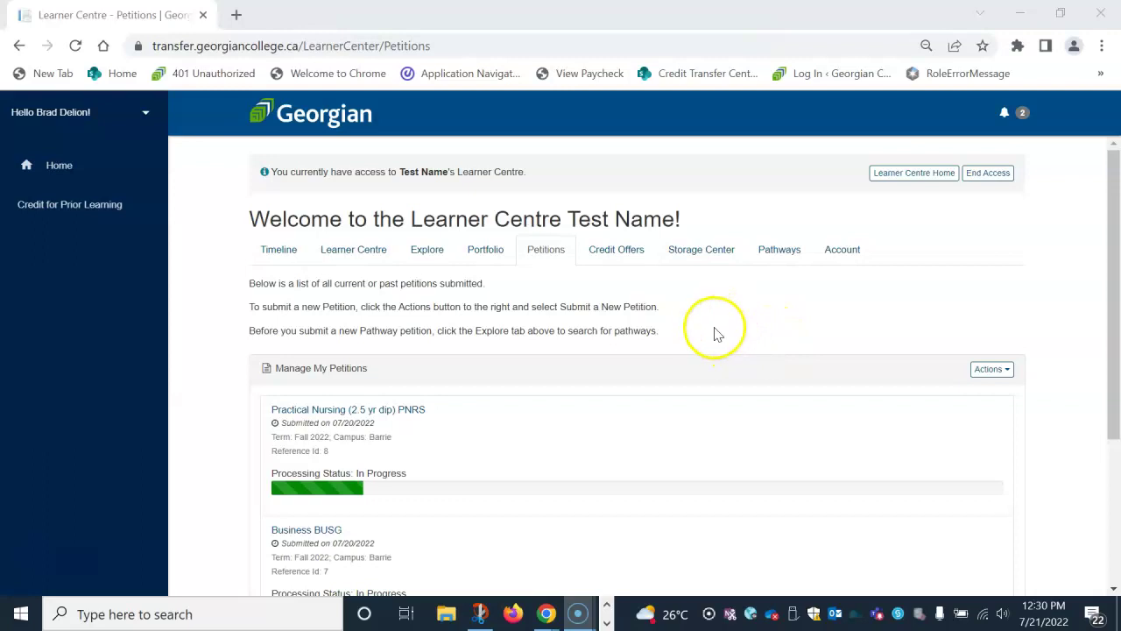
# Open the Business BUSG credit offer, worth 6.00 applicable credits, from Credit Offers in a new tab.
pyautogui.click(616, 250)
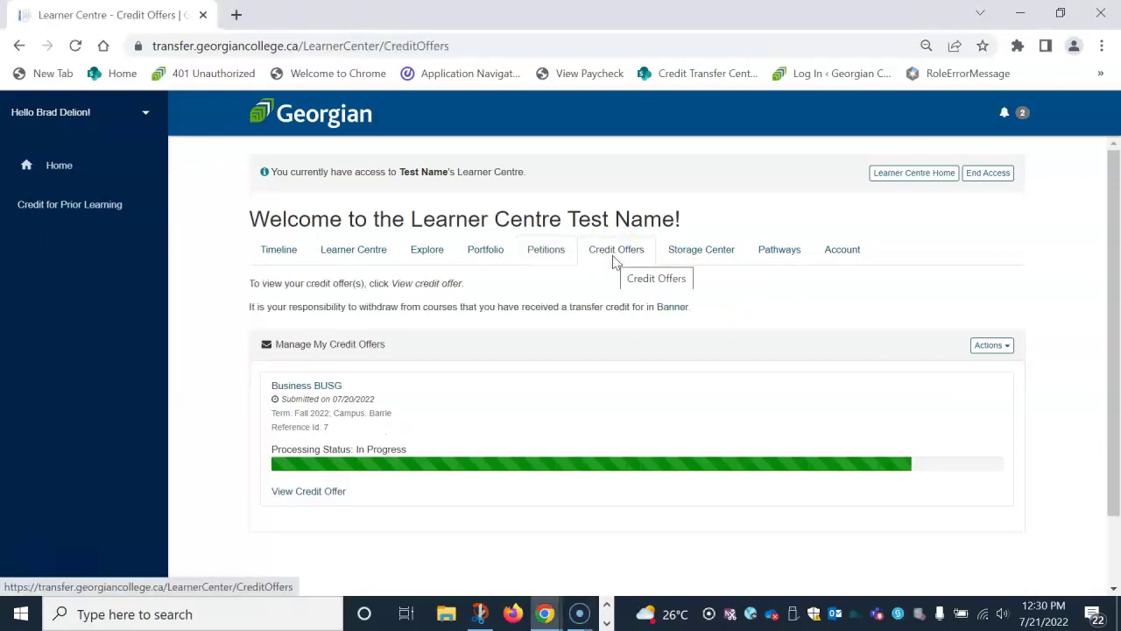
pyautogui.click(605, 267)
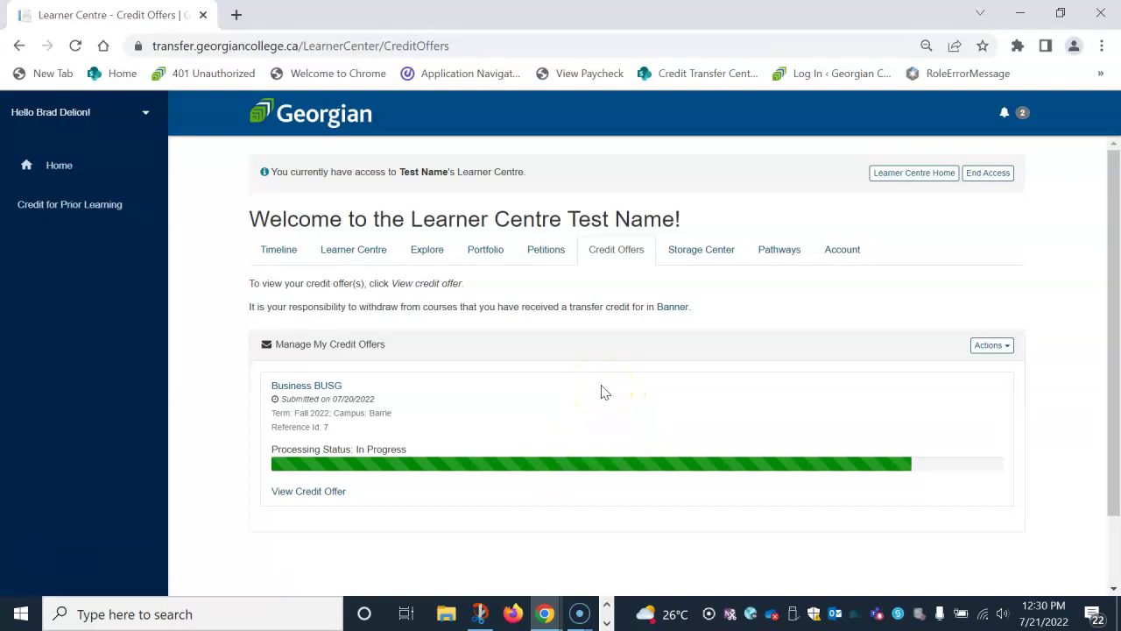
pyautogui.click(322, 493)
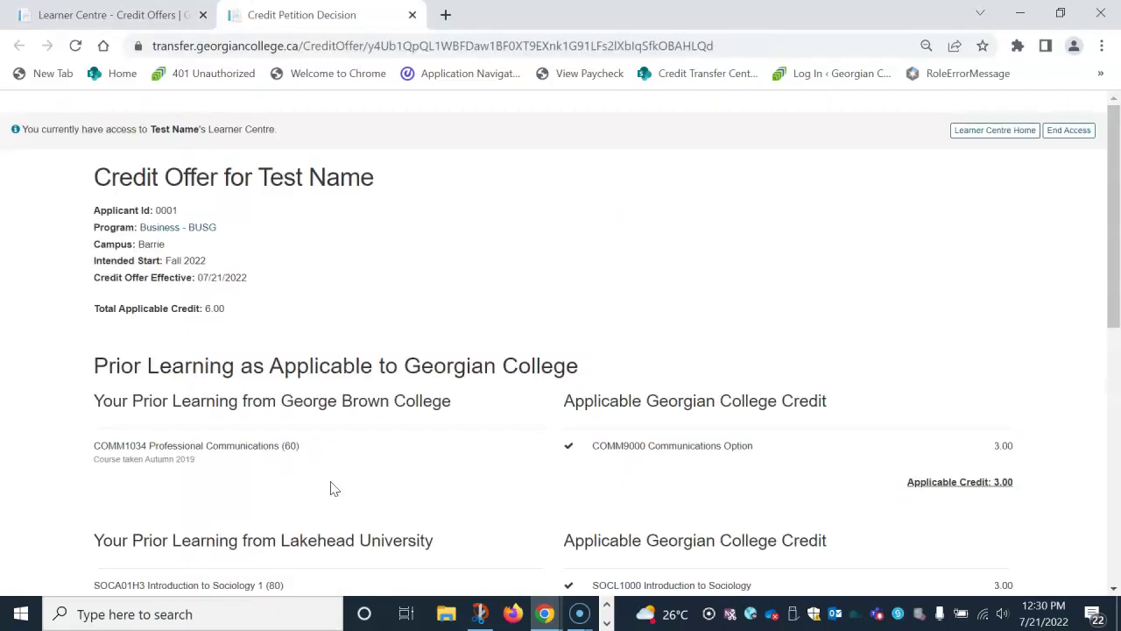